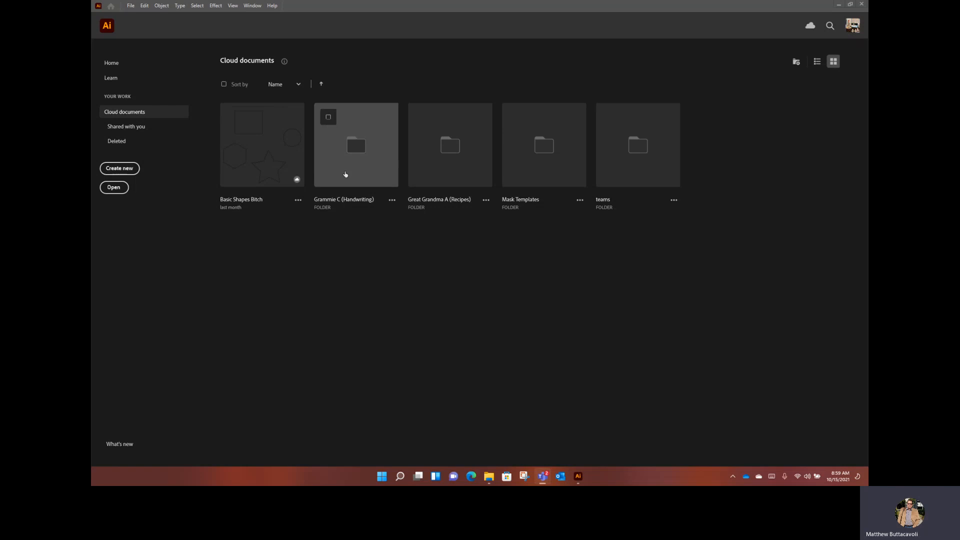
# Open the card photo IMG_2750.jpg
pyautogui.click(130, 6)
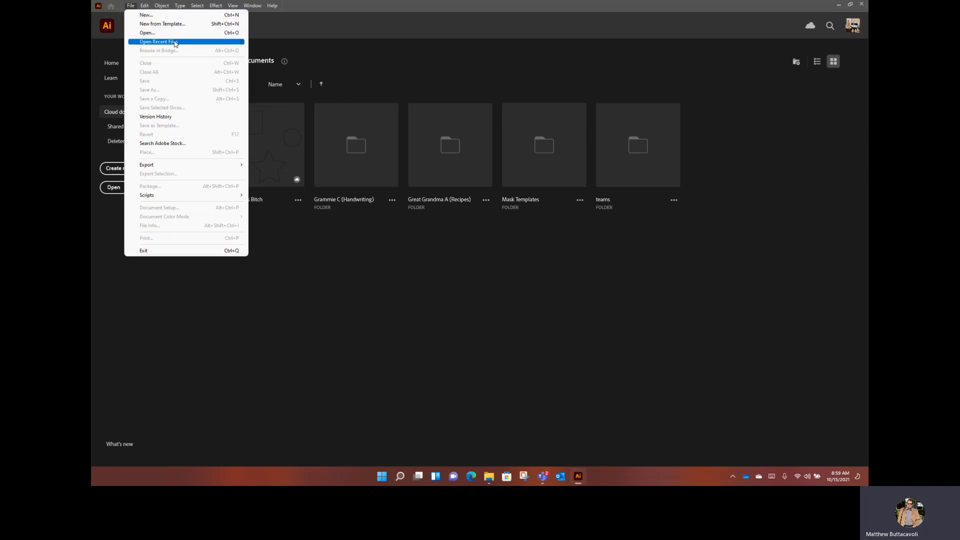
pyautogui.click(150, 33)
pyautogui.doubleClick(222, 153)
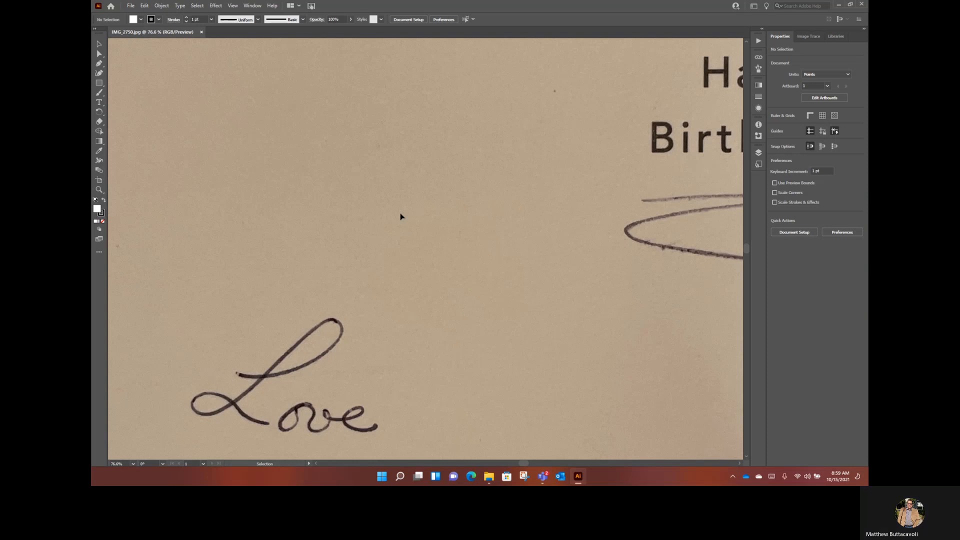
# Select the whole card photo and open the Photocopy sketch effect for it
pyautogui.press('a')
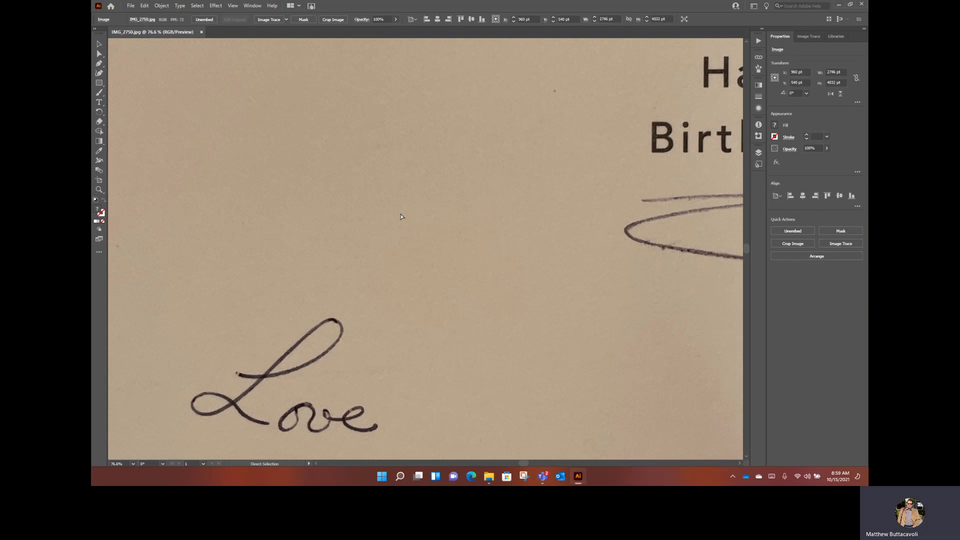
pyautogui.hotkey('ctrl', '-')
pyautogui.hotkey('ctrl', '-')
pyautogui.hotkey('ctrl', '-')
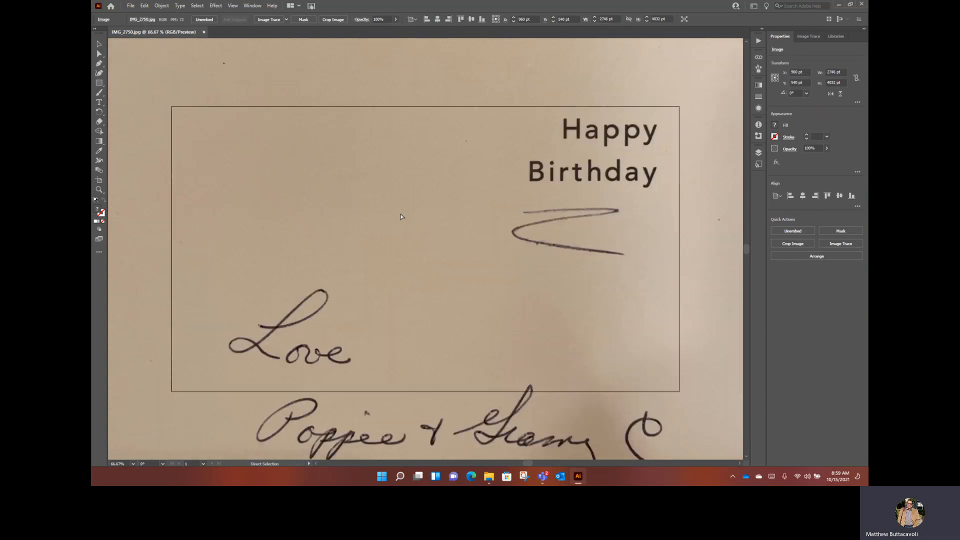
pyautogui.hotkey('ctrl', '-')
pyautogui.press('v')
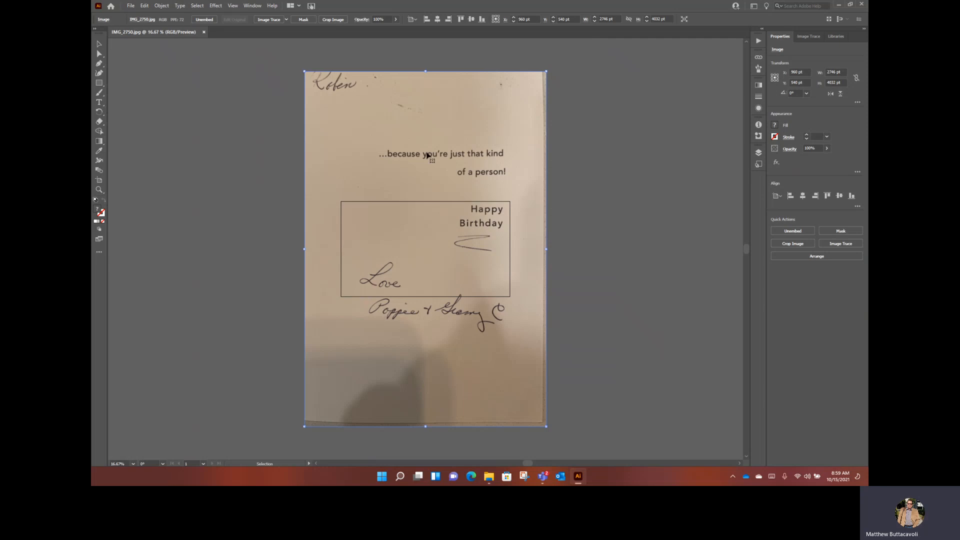
pyautogui.click(644, 171)
pyautogui.click(450, 152)
pyautogui.click(216, 7)
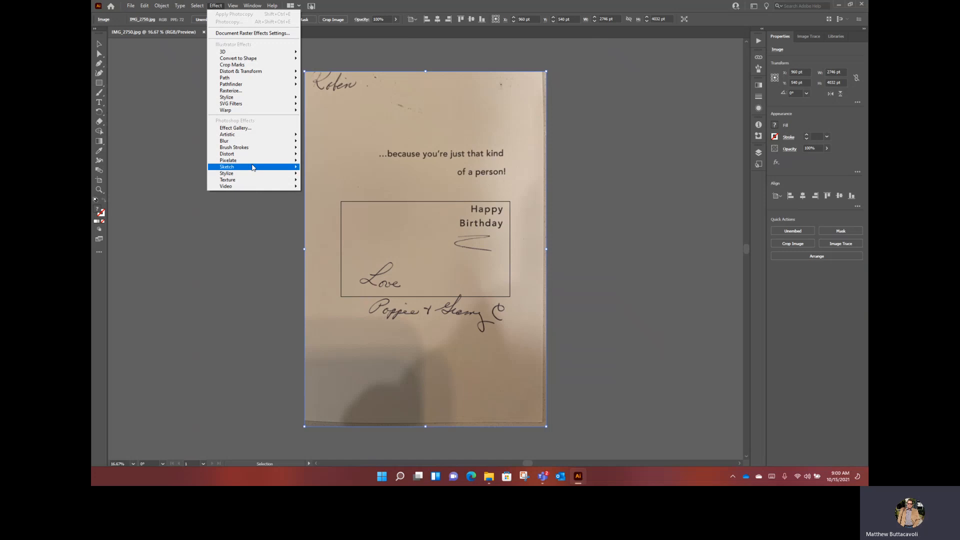
pyautogui.moveTo(252, 167)
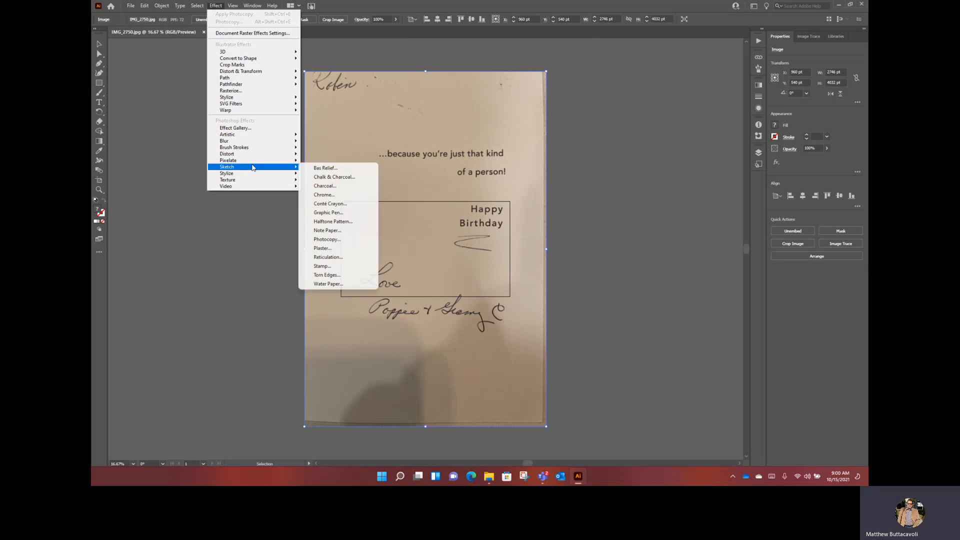
pyautogui.click(334, 240)
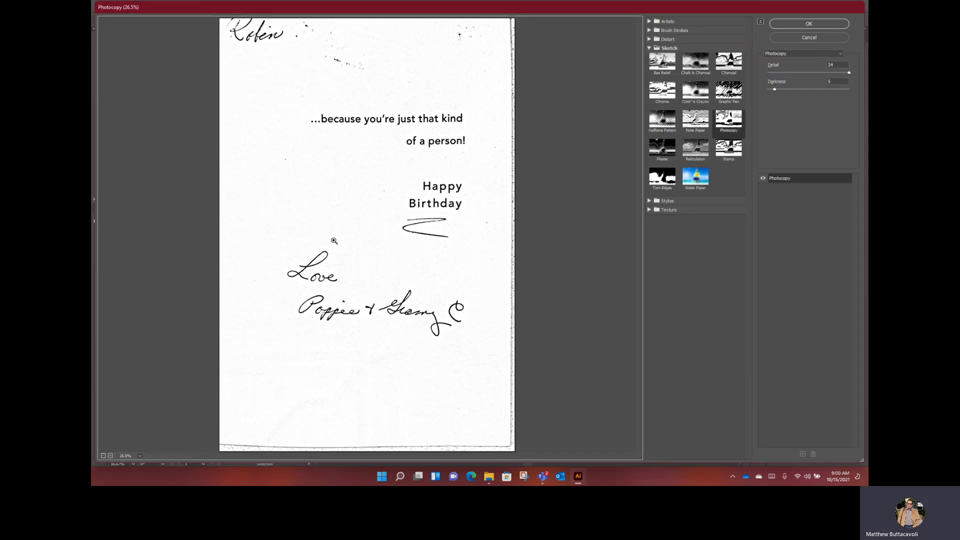
pyautogui.hotkey('ctrl', '-')
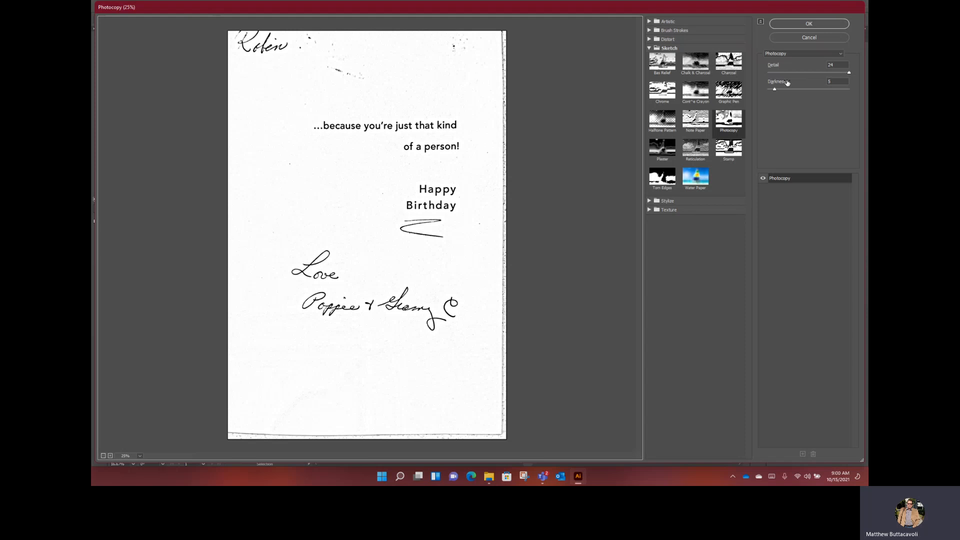
# Set the Photocopy effect's darkness to 5 and apply the effect to the card photo
pyautogui.moveTo(774, 94); pyautogui.dragTo(816, 94)
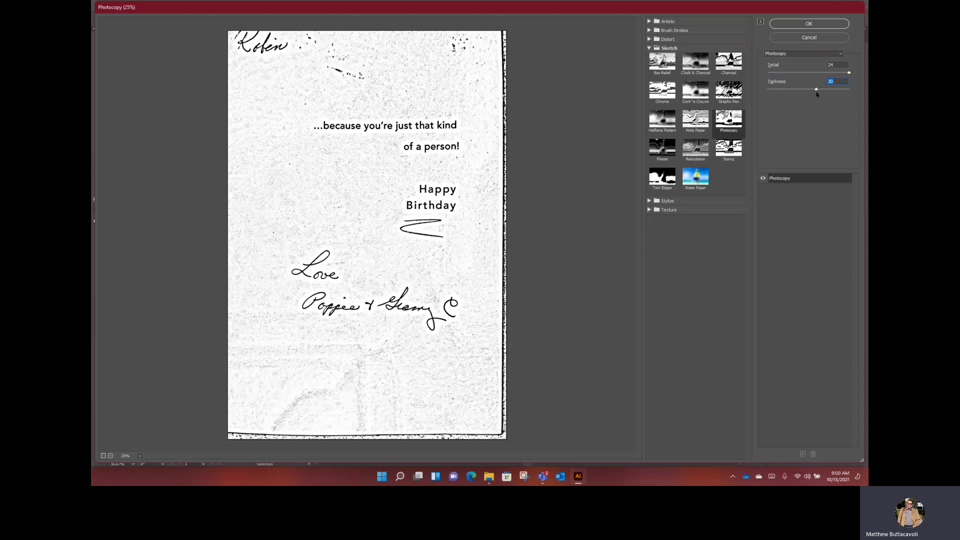
pyautogui.click(777, 92)
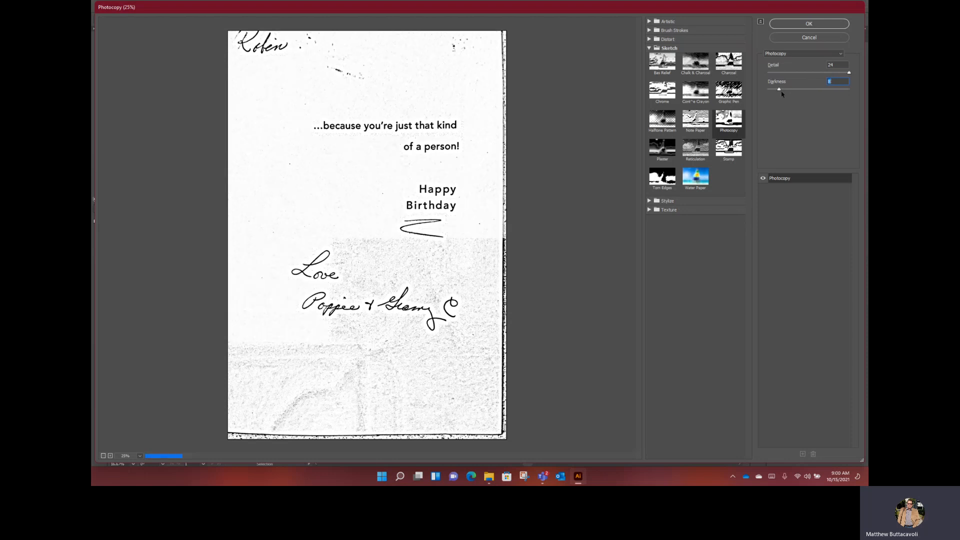
pyautogui.write('5')
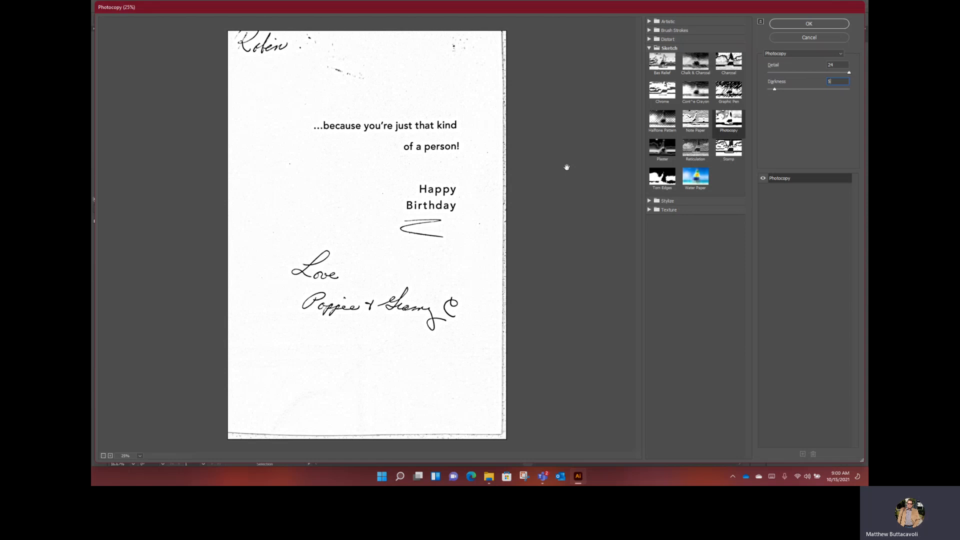
pyautogui.click(794, 26)
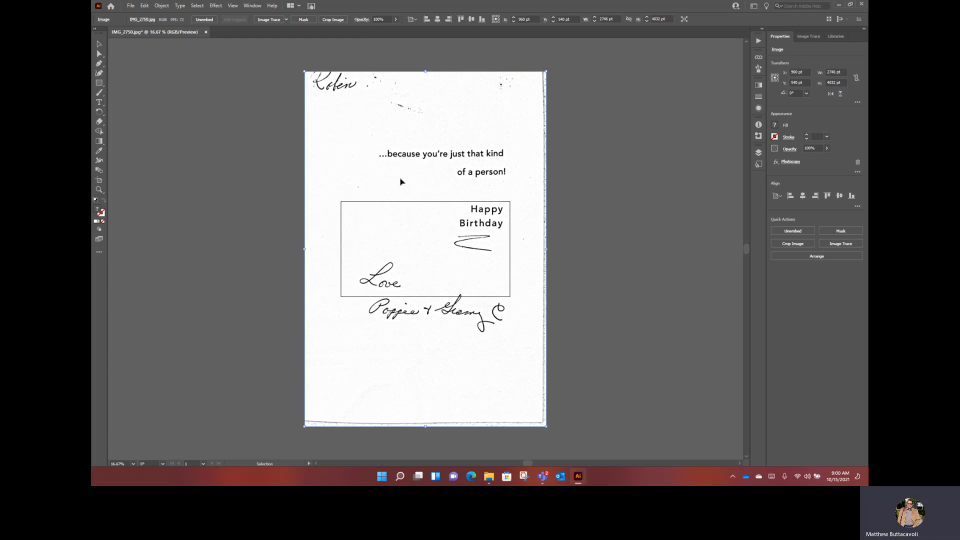
# Trace the photocopied card image with the default preset and expand the tracing into editable paths
pyautogui.click(267, 19)
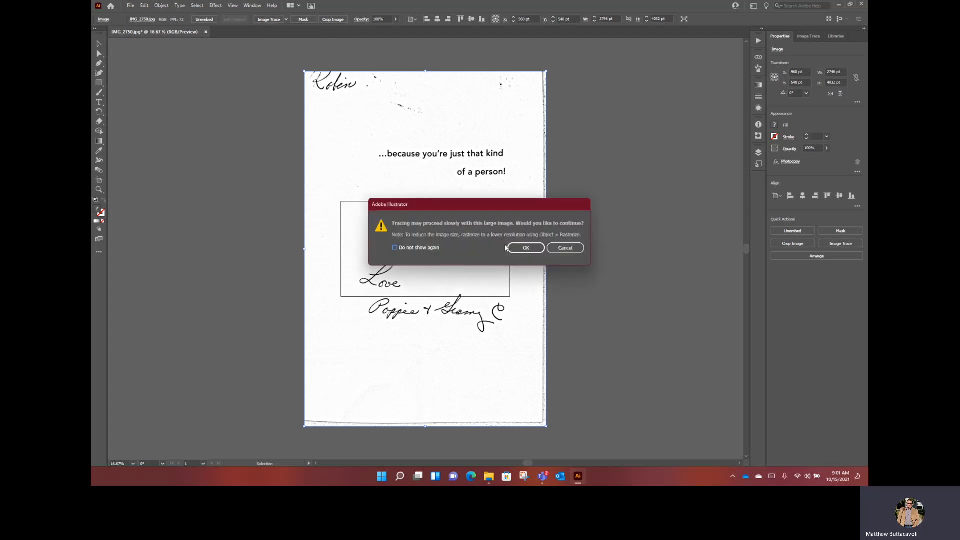
pyautogui.click(525, 248)
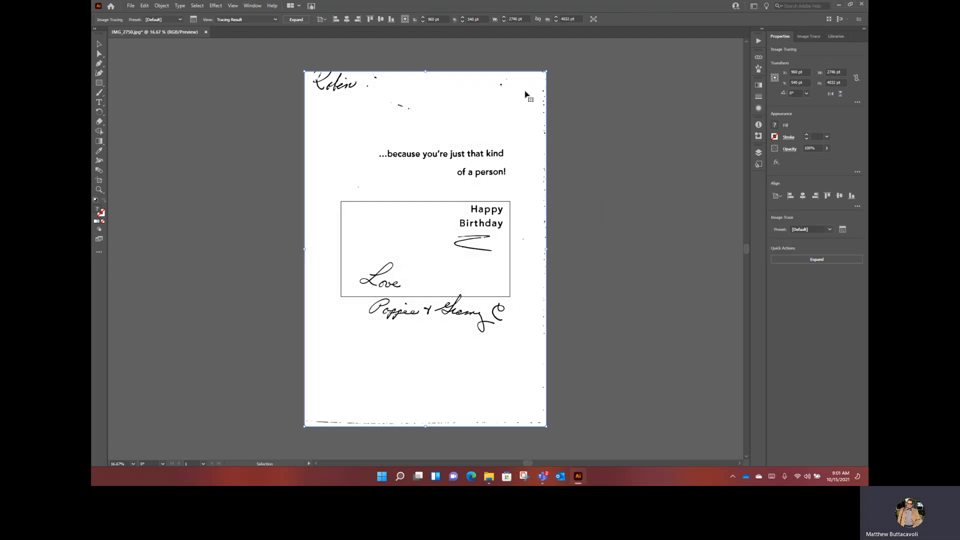
pyautogui.click(296, 20)
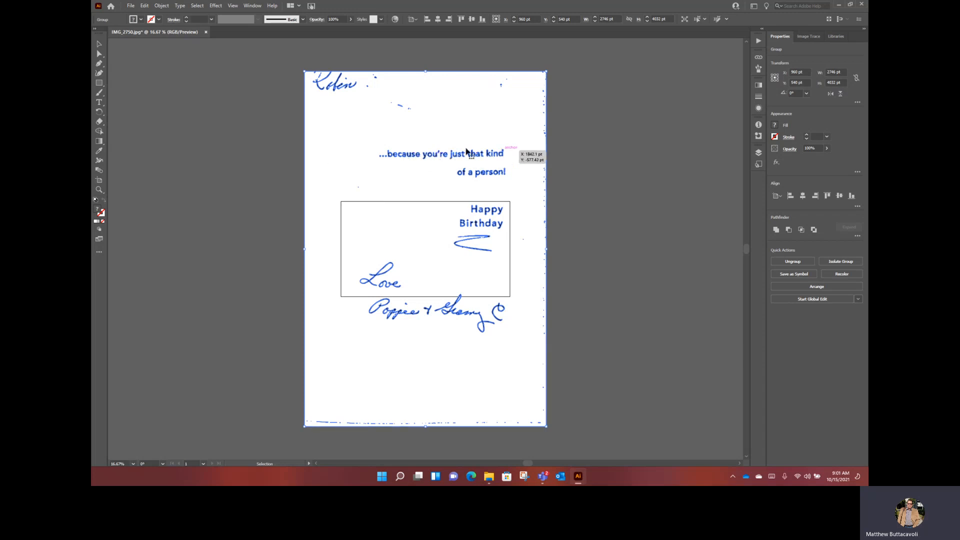
pyautogui.click(581, 154)
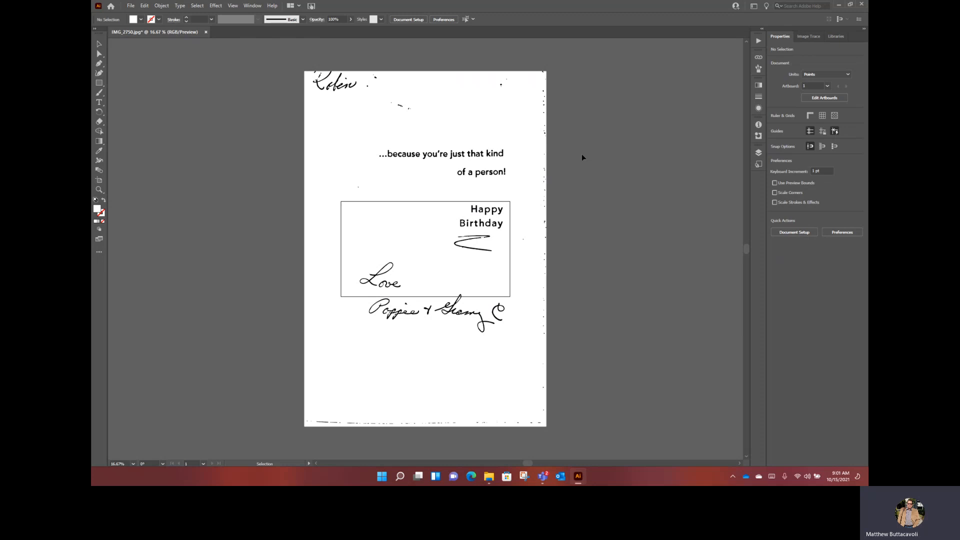
# Ungroup the expanded tracing and delete its large white background shape
pyautogui.click(533, 156)
pyautogui.rightClick(533, 156)
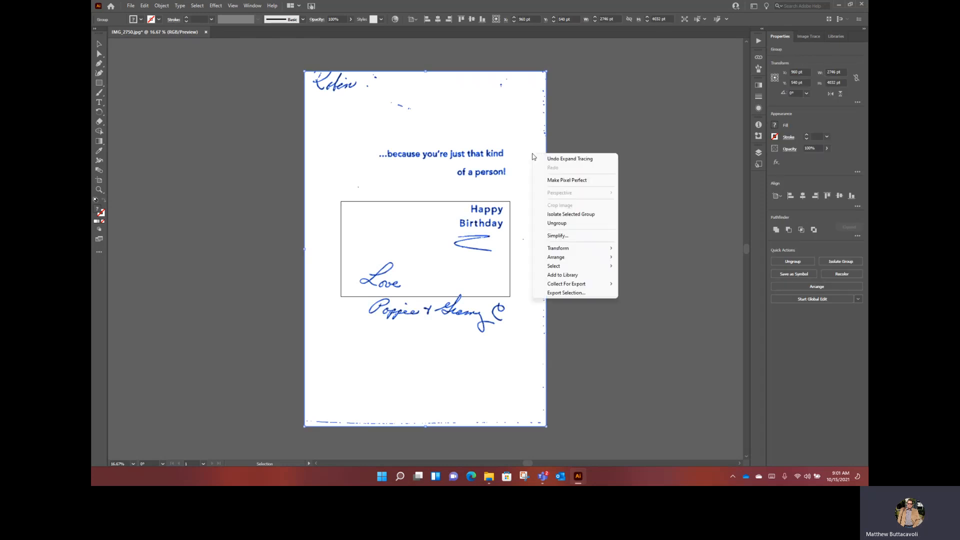
pyautogui.click(613, 133)
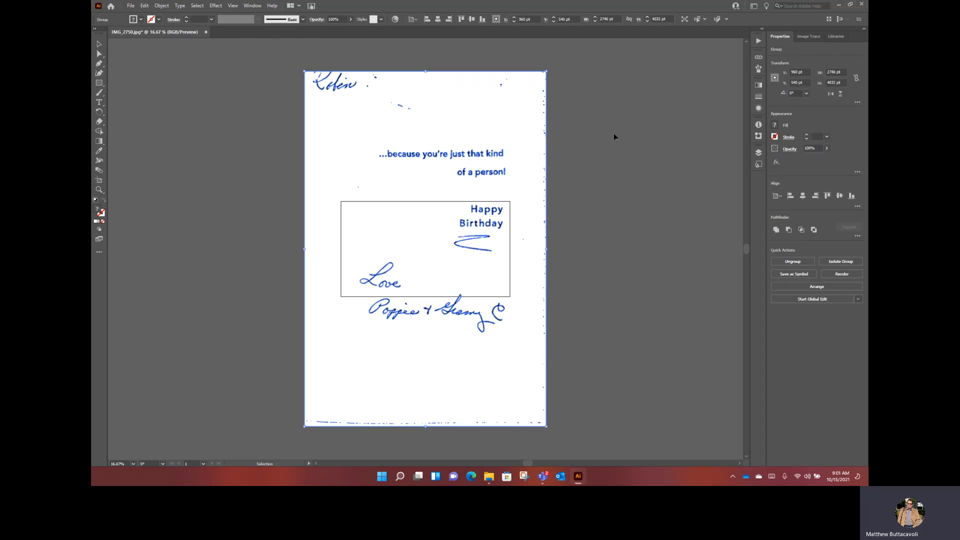
pyautogui.moveTo(459, 141); pyautogui.dragTo(464, 142)
pyautogui.rightClick(533, 142)
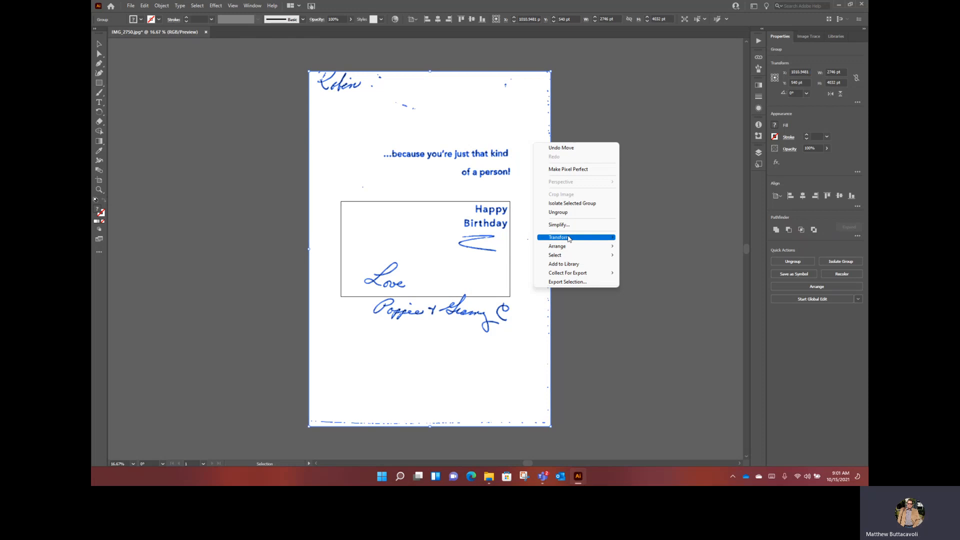
pyautogui.click(574, 216)
pyautogui.click(597, 215)
pyautogui.click(545, 220)
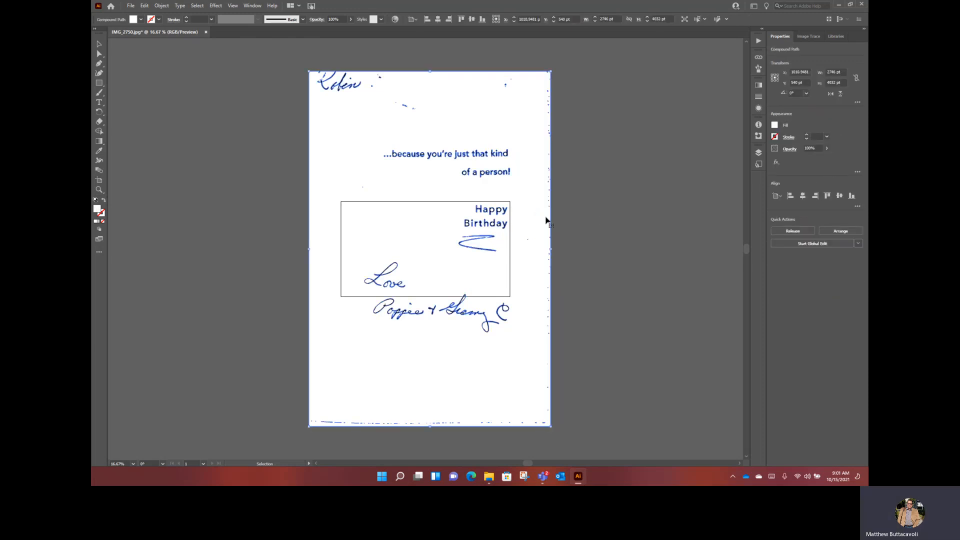
pyautogui.press('Delete')
pyautogui.press('\\')
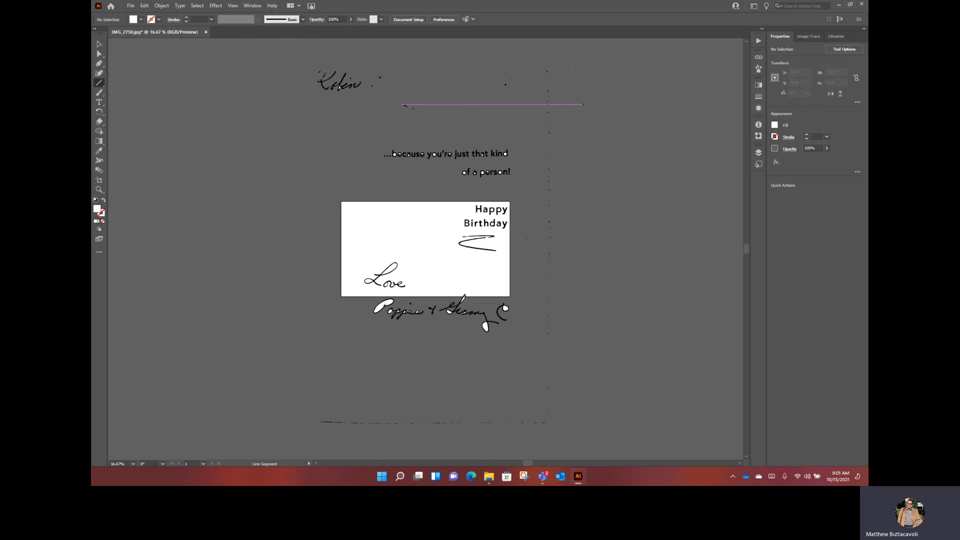
pyautogui.moveTo(562, 57); pyautogui.dragTo(597, 366)
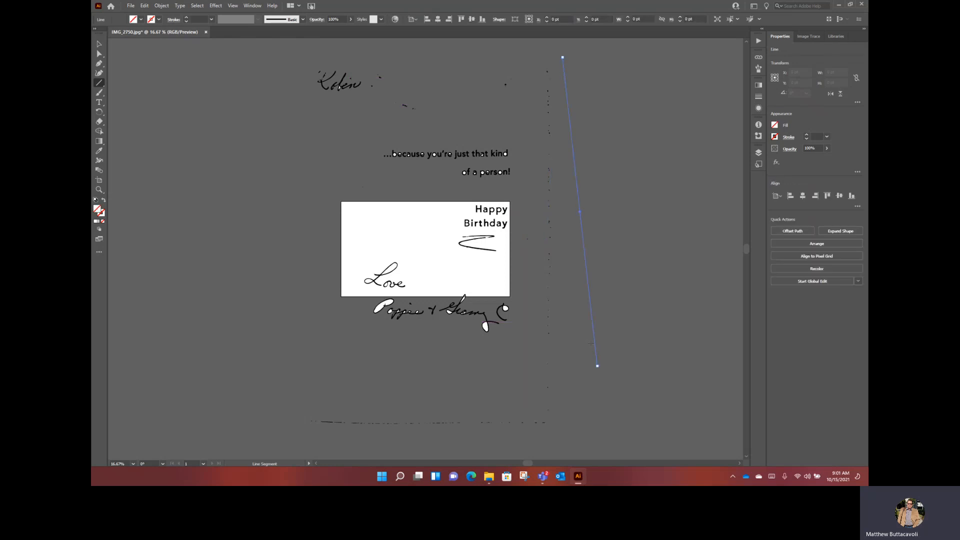
pyautogui.click(99, 47)
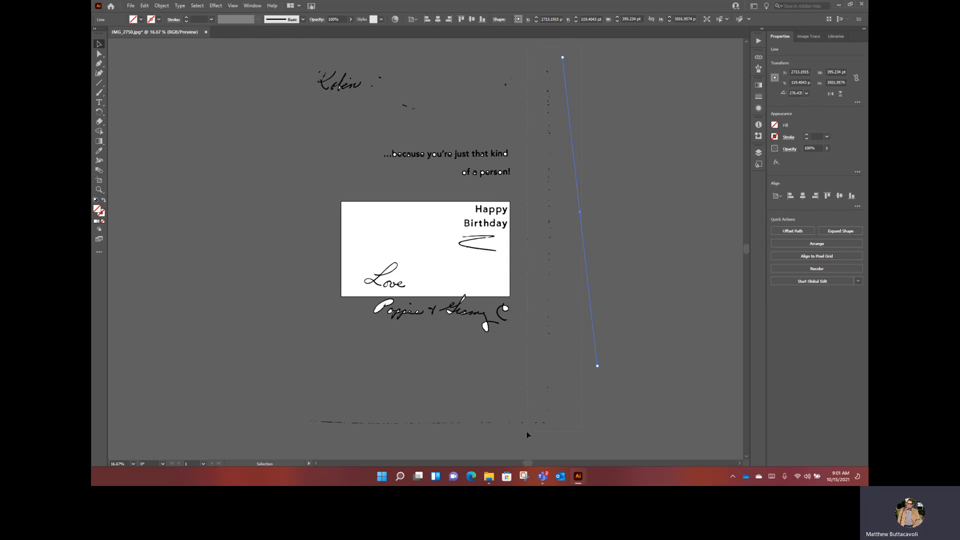
# Delete the stray marks along the card's edges and all text above the handwritten "Love" line
pyautogui.moveTo(526, 432); pyautogui.dragTo(526, 432)
pyautogui.press('Delete')
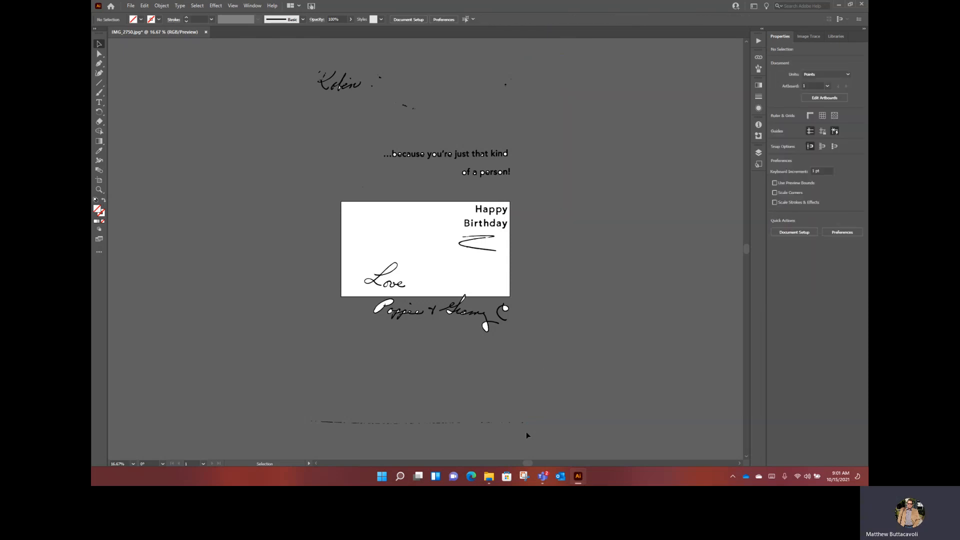
pyautogui.moveTo(377, 413); pyautogui.dragTo(621, 441)
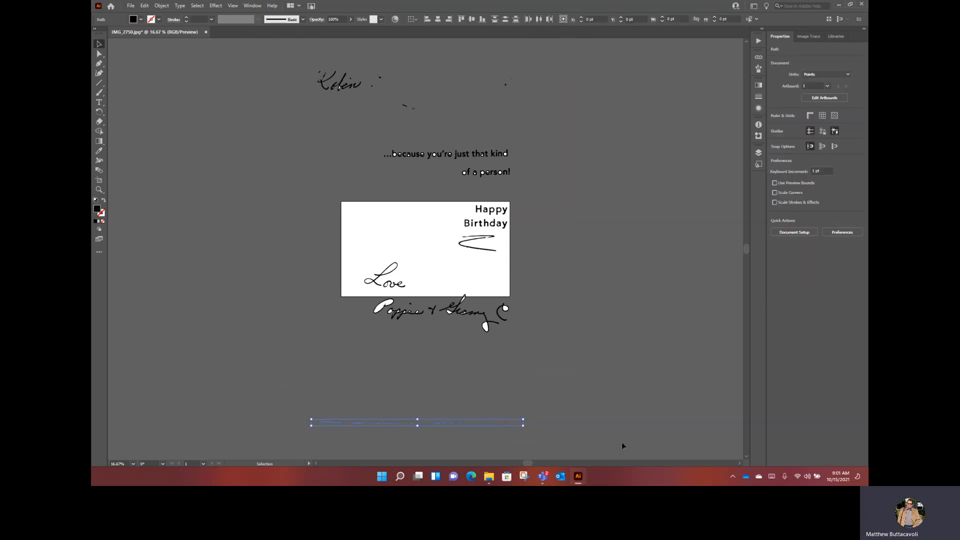
pyautogui.press('Delete')
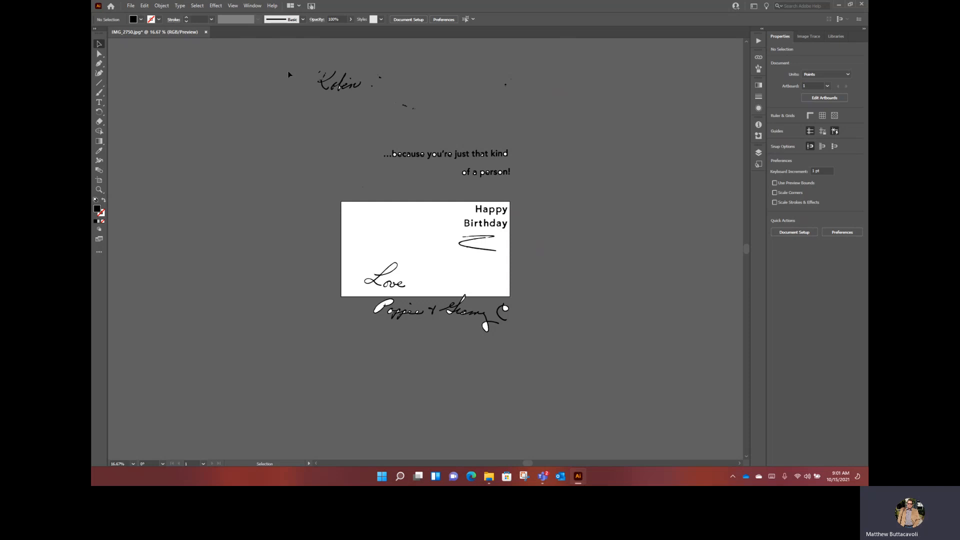
pyautogui.moveTo(285, 60); pyautogui.dragTo(588, 241)
pyautogui.press('Delete')
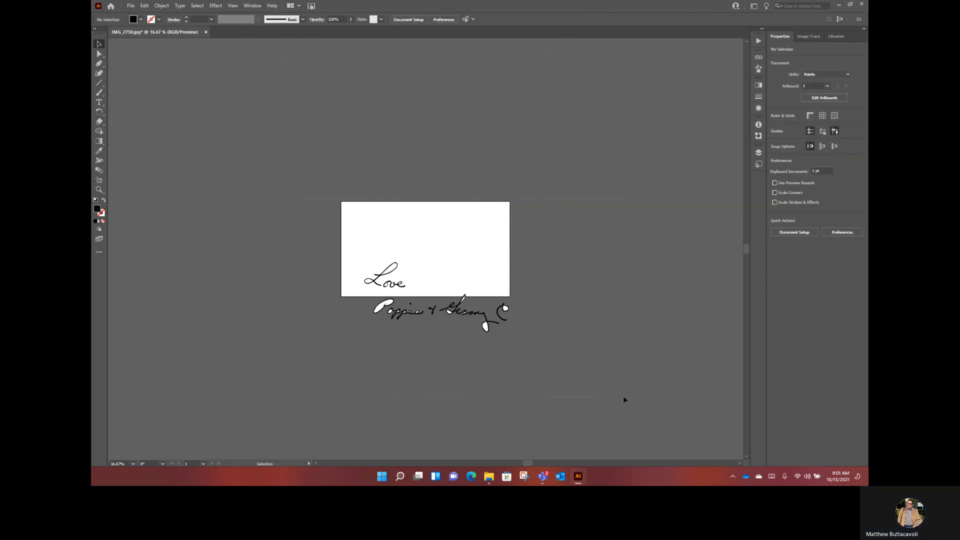
# Move the remaining handwriting below the artboard and delete the white fills inside the letters of "Love"
pyautogui.hotkey('ctrl', 'a')
pyautogui.moveTo(472, 313)
pyautogui.mouseDown()
pyautogui.moveTo(475, 350)
pyautogui.moveTo(459, 357)
pyautogui.mouseUp()
pyautogui.click(576, 297)
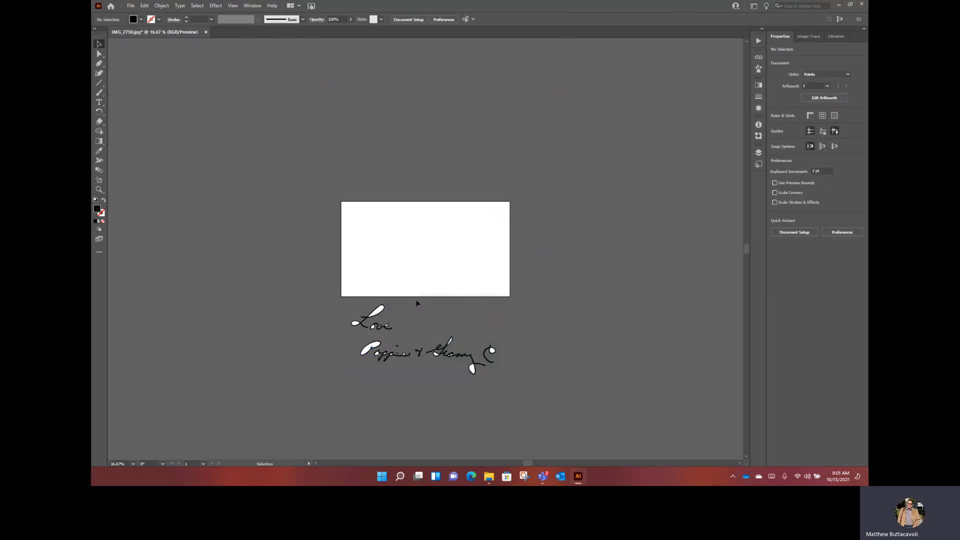
pyautogui.click(378, 312)
pyautogui.press('Delete')
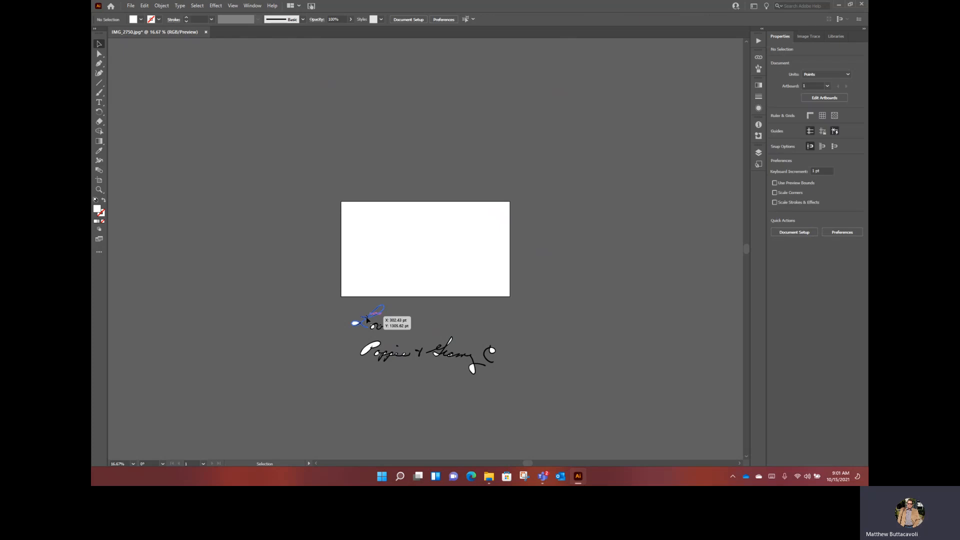
pyautogui.click(356, 323)
pyautogui.press('Delete')
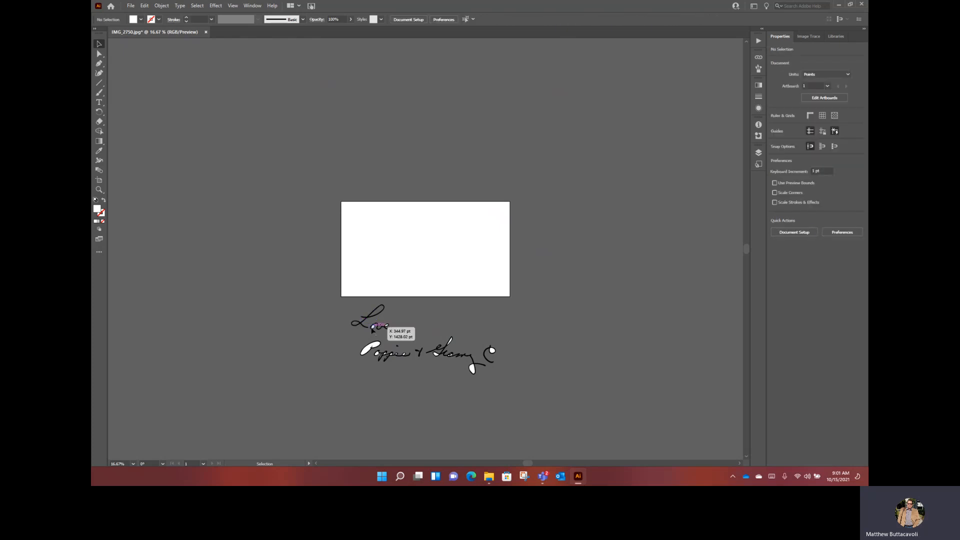
pyautogui.click(386, 326)
pyautogui.press('Delete')
# Select both lines of the remaining handwriting and centre them on the artboard
pyautogui.moveTo(308, 318); pyautogui.dragTo(600, 431)
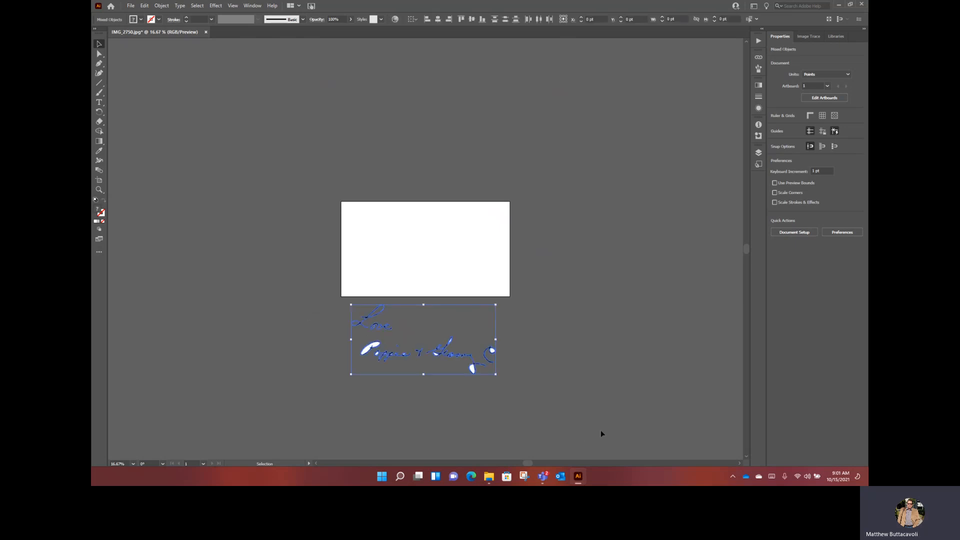
pyautogui.click(394, 353)
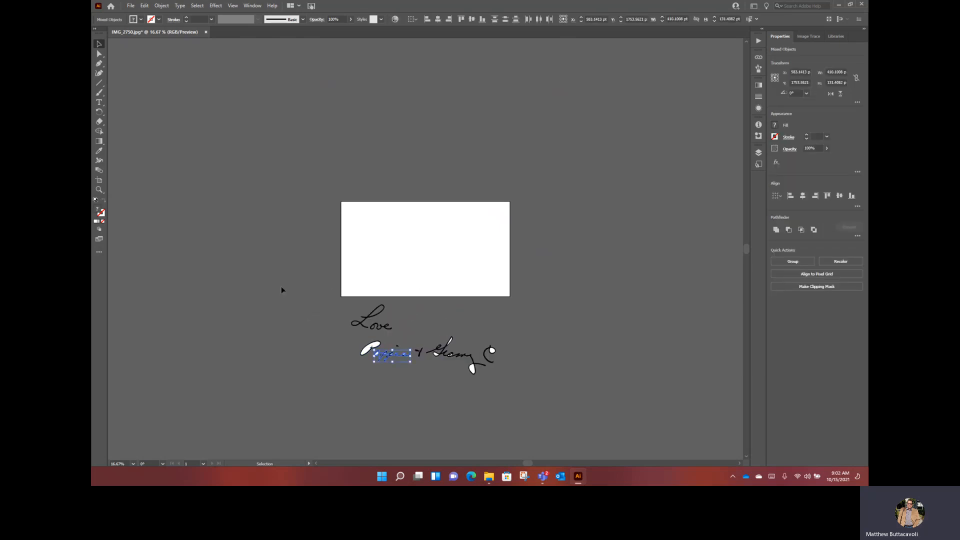
pyautogui.moveTo(281, 285); pyautogui.dragTo(482, 376)
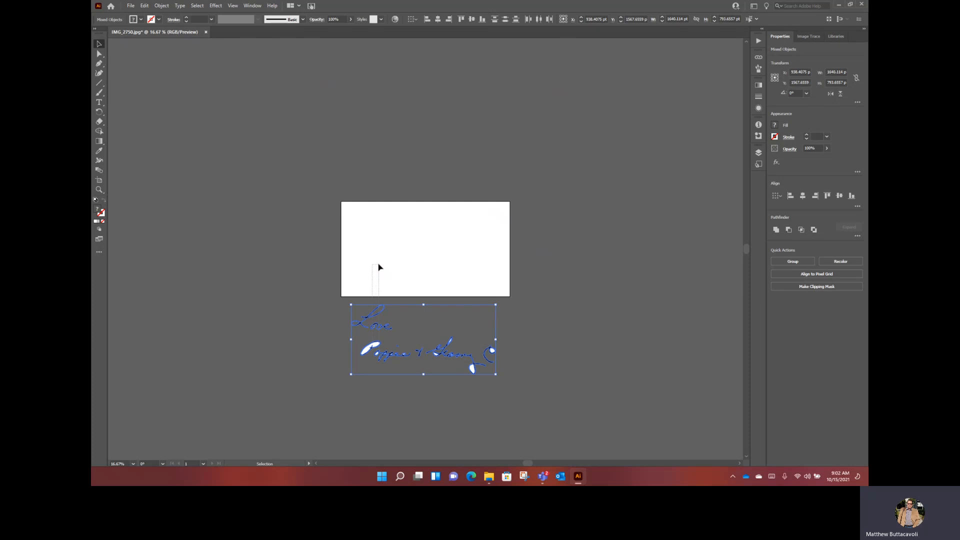
pyautogui.moveTo(380, 266)
pyautogui.mouseDown()
pyautogui.moveTo(358, 310)
pyautogui.moveTo(583, 415)
pyautogui.mouseUp()
pyautogui.moveTo(441, 348)
pyautogui.mouseDown()
pyautogui.moveTo(432, 277)
pyautogui.moveTo(451, 262)
pyautogui.mouseUp()
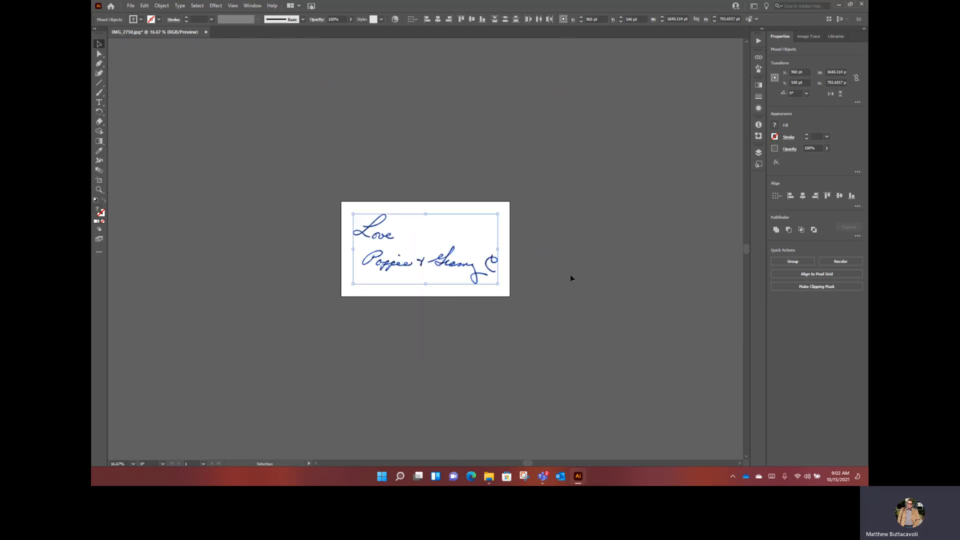
# Save the artwork on the computer in Adobe Illustrator format as Recipe in Downloads, replacing the existing file and keeping the Illustrator 2020 options
pyautogui.click(570, 277)
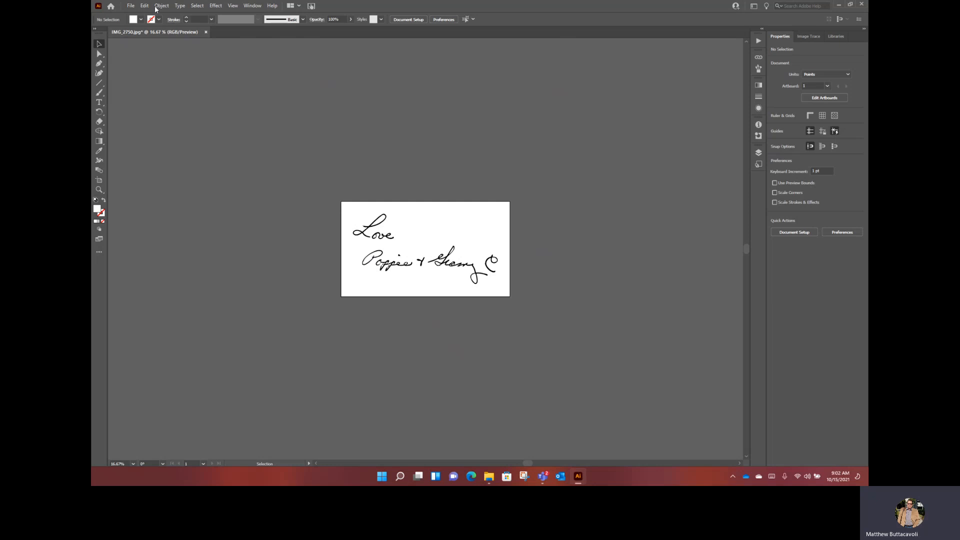
pyautogui.click(131, 6)
pyautogui.click(158, 81)
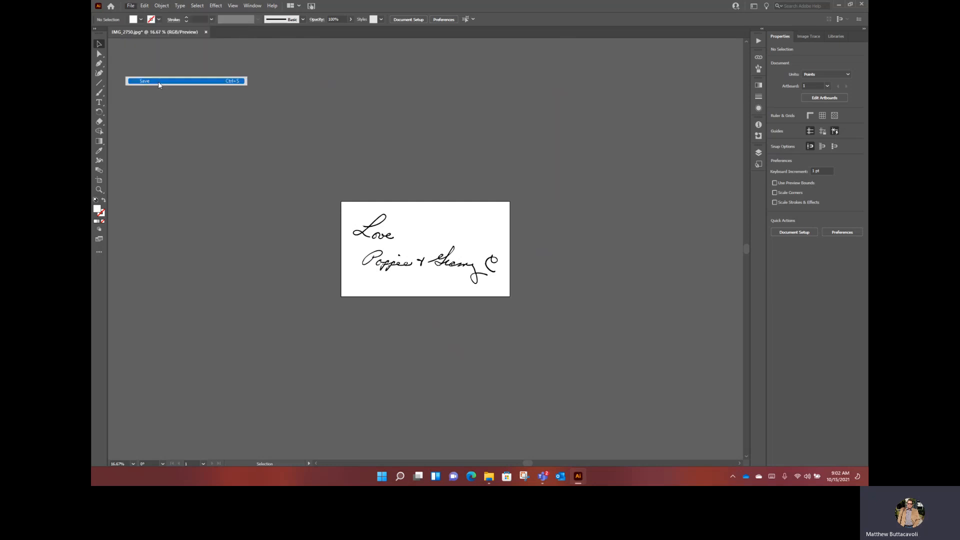
pyautogui.click(547, 303)
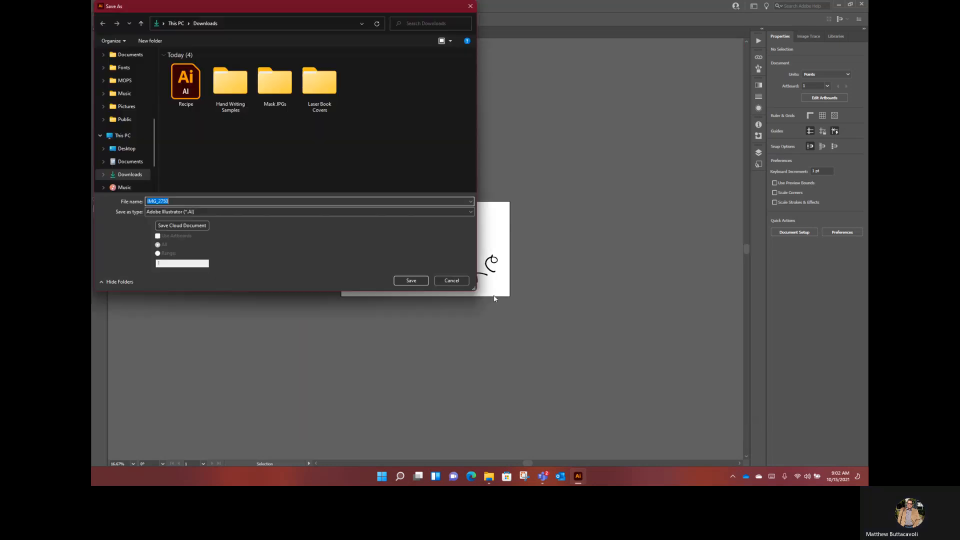
pyautogui.click(186, 106)
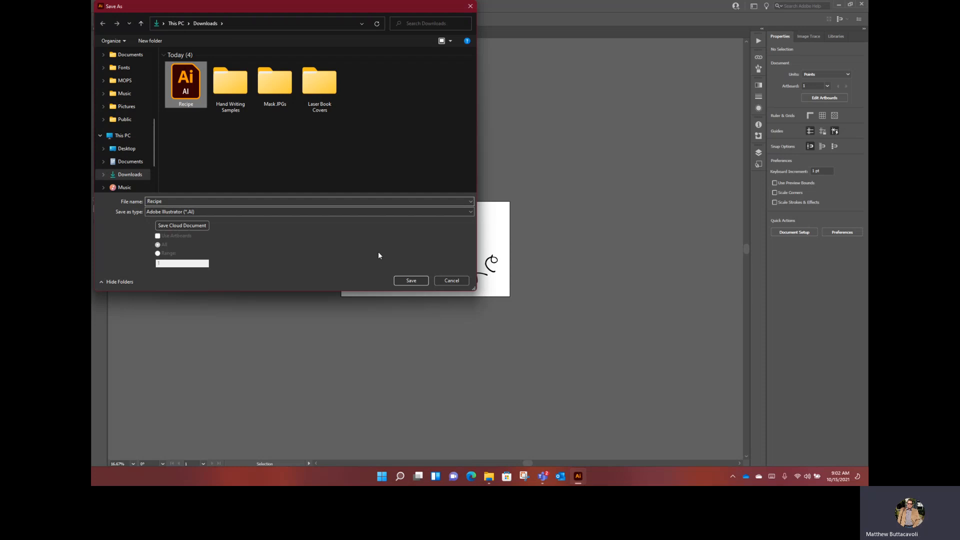
pyautogui.click(397, 280)
pyautogui.click(497, 268)
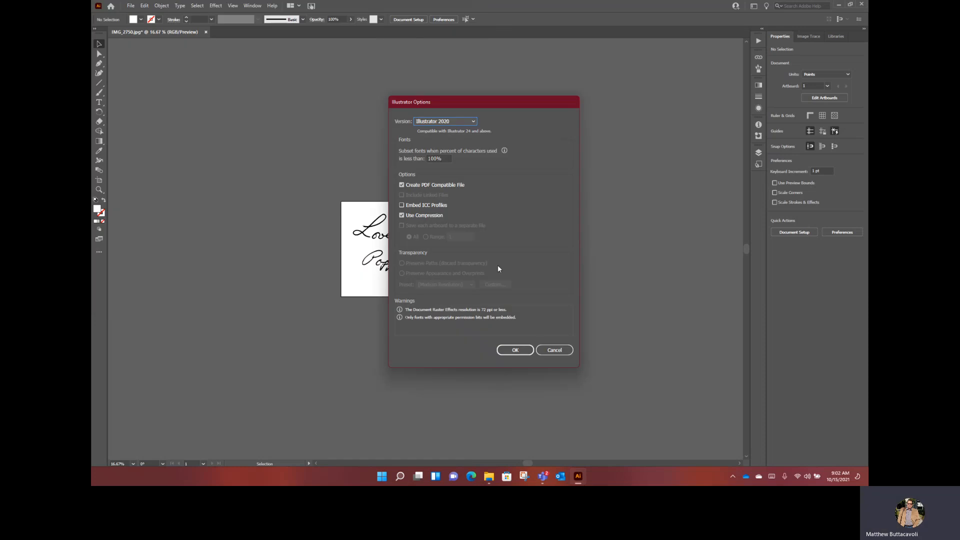
pyautogui.click(517, 347)
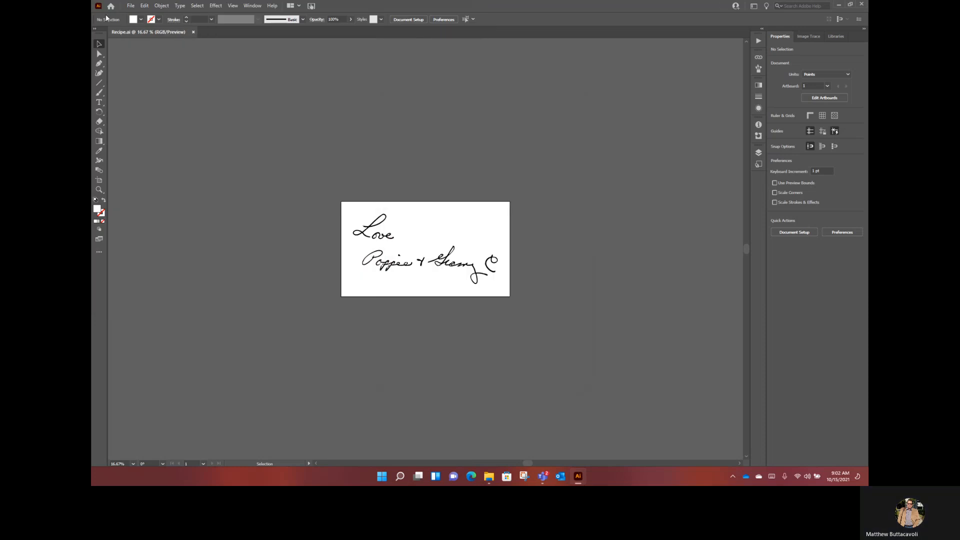
# Export the artwork as an SVG file named Recipe in Downloads with the default SVG options
pyautogui.click(129, 6)
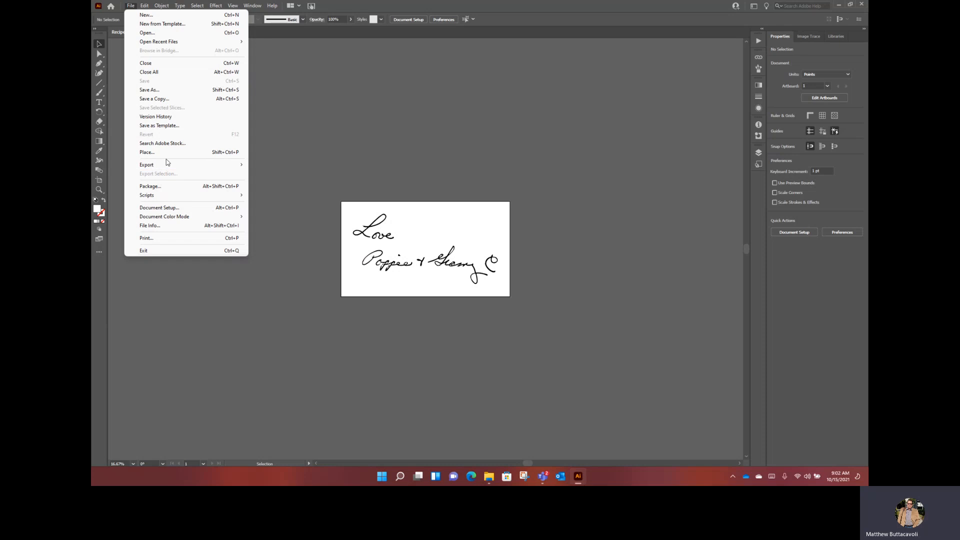
pyautogui.moveTo(167, 165)
pyautogui.click(288, 174)
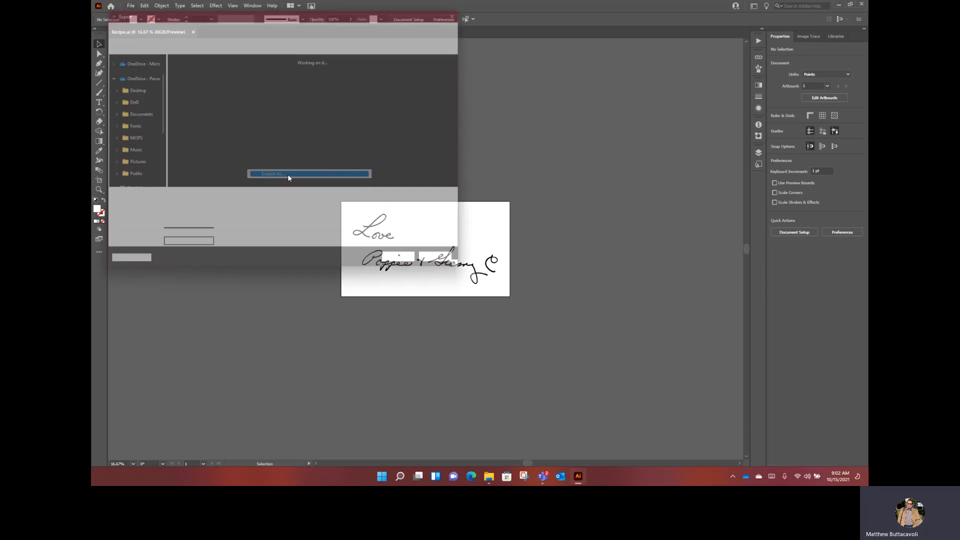
pyautogui.click(250, 212)
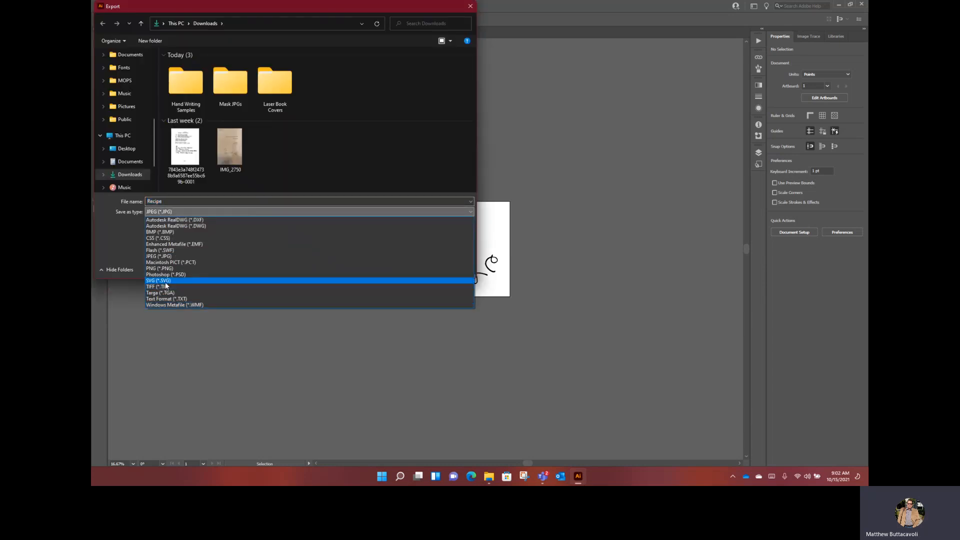
pyautogui.click(160, 280)
pyautogui.click(408, 268)
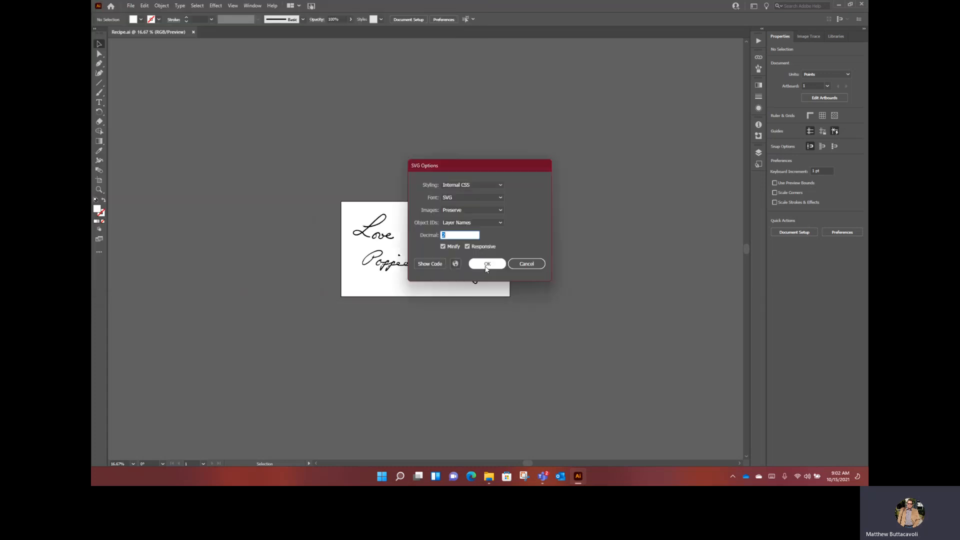
pyautogui.click(485, 265)
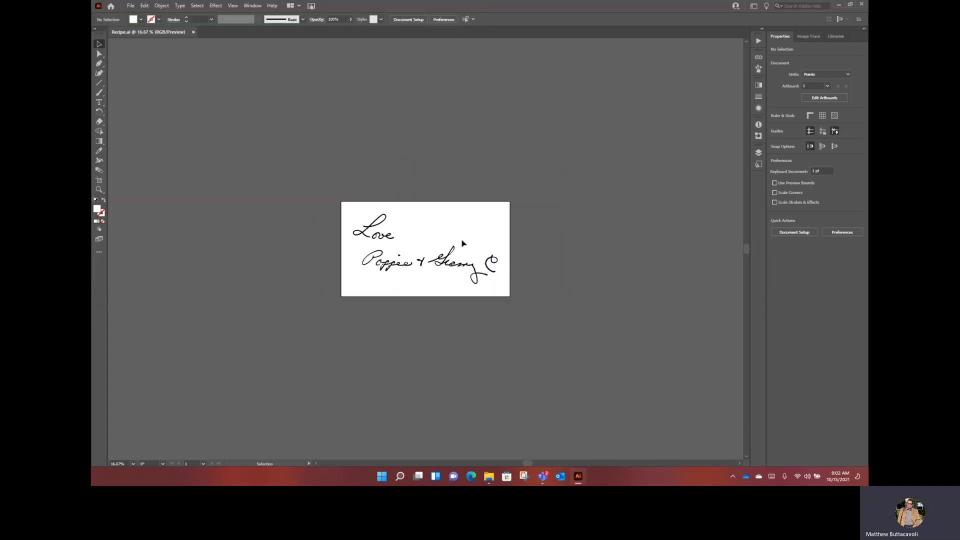
# Switch to Laserbox, dismiss the device connection setup and start a new blank project
pyautogui.press('super')
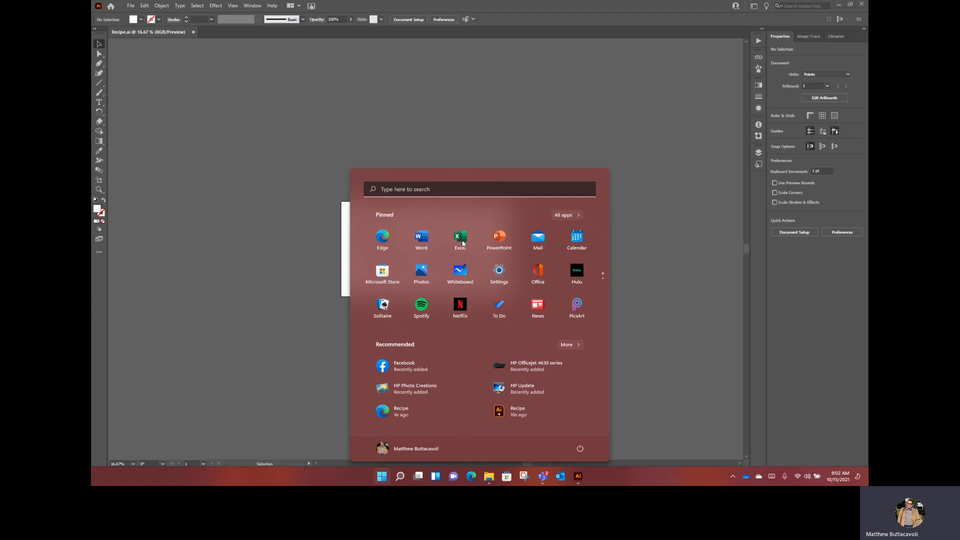
pyautogui.write('las')
pyautogui.press('Return')
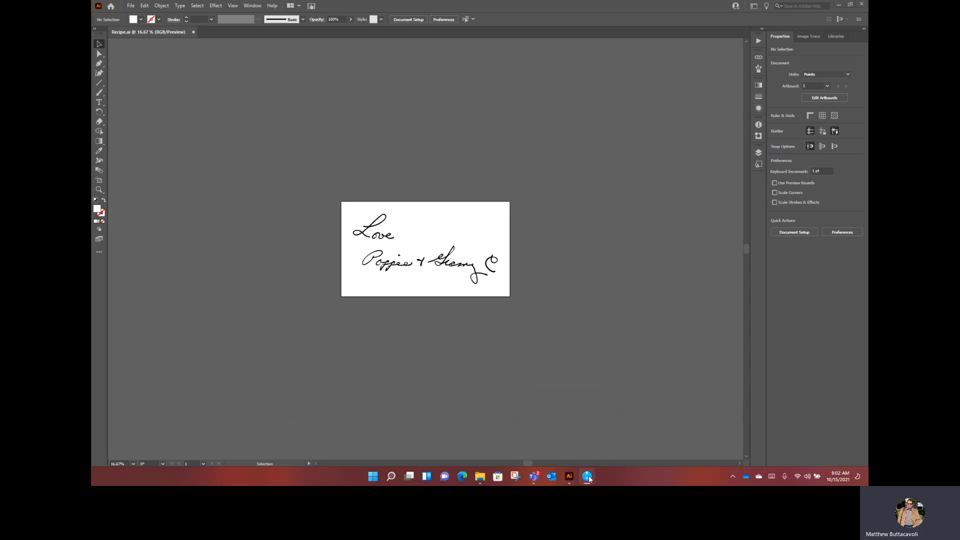
pyautogui.click(588, 480)
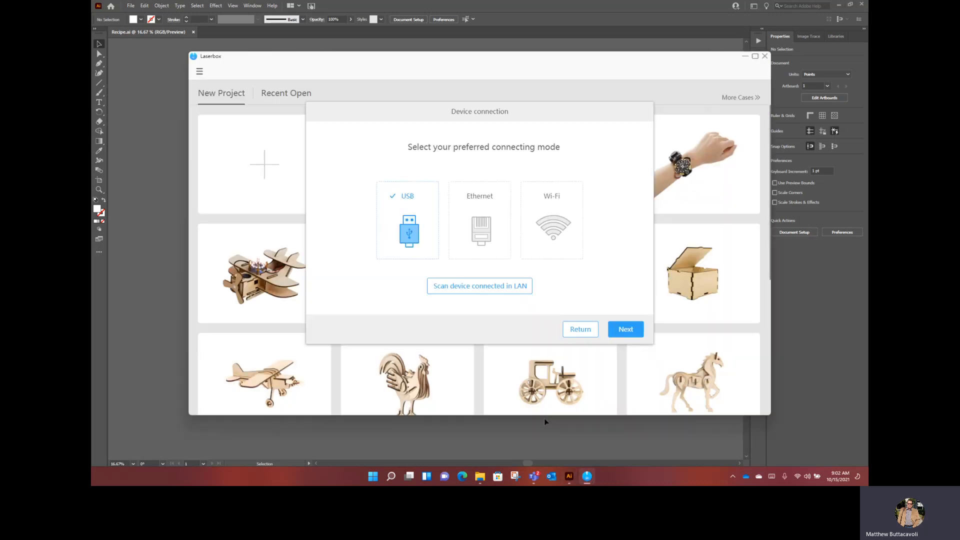
pyautogui.click(580, 329)
pyautogui.click(240, 160)
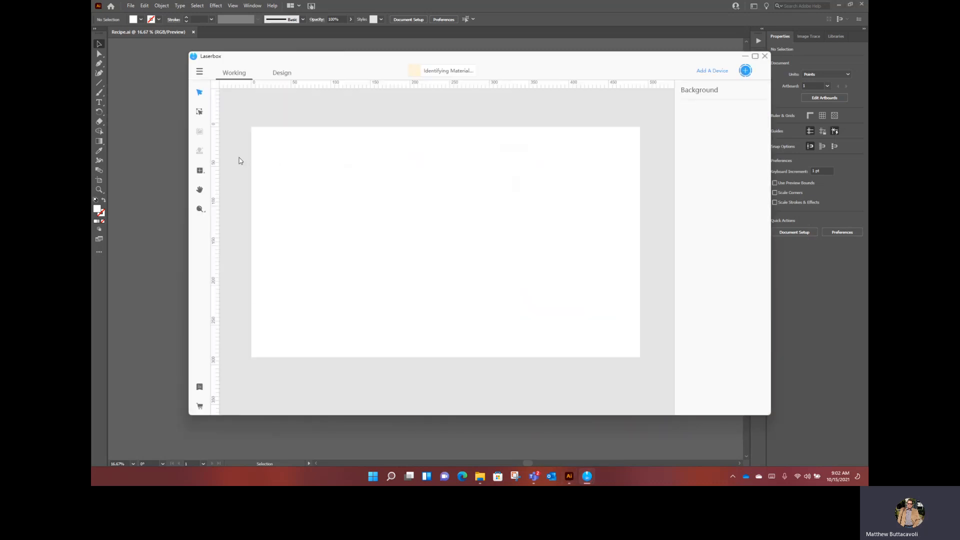
# Import the exported Recipe SVG into the project and scale it to fit the canvas
pyautogui.click(199, 72)
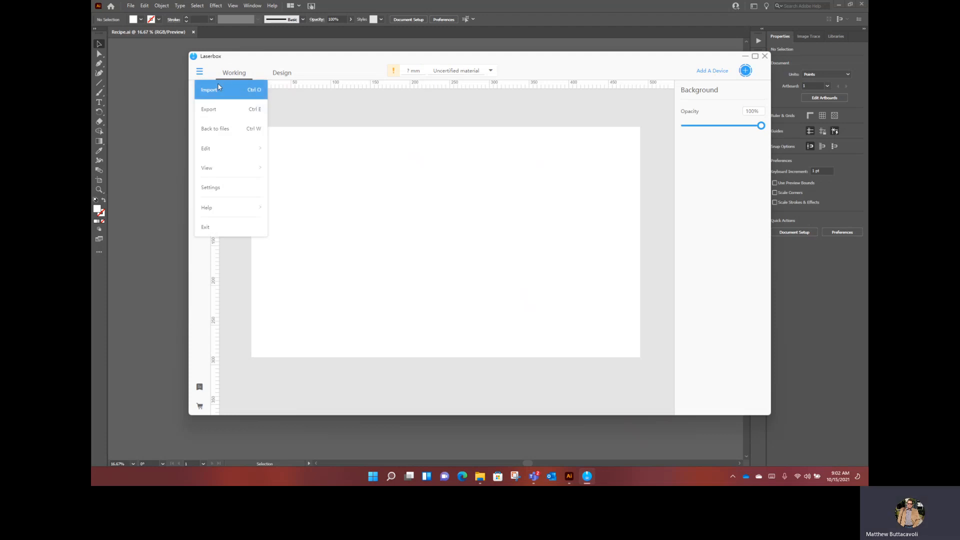
pyautogui.click(218, 88)
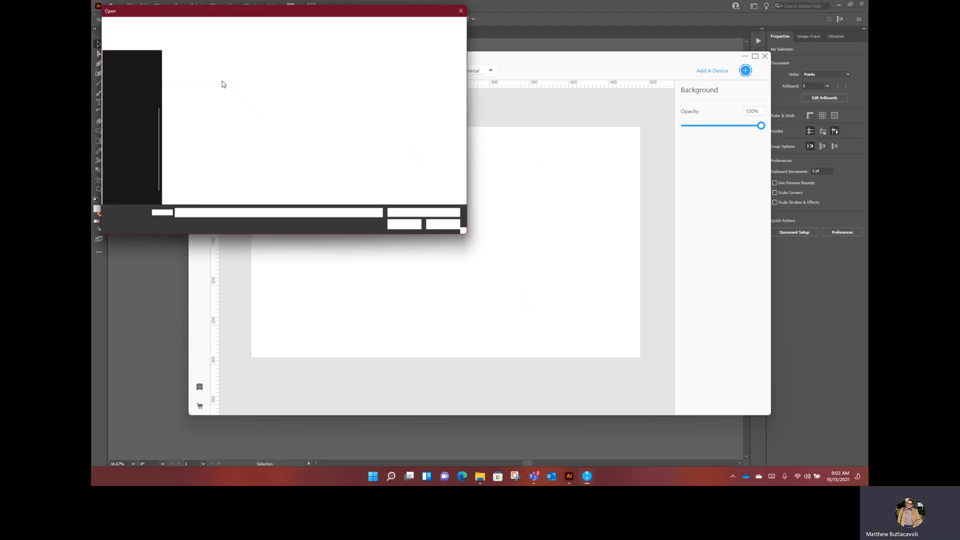
pyautogui.doubleClick(196, 95)
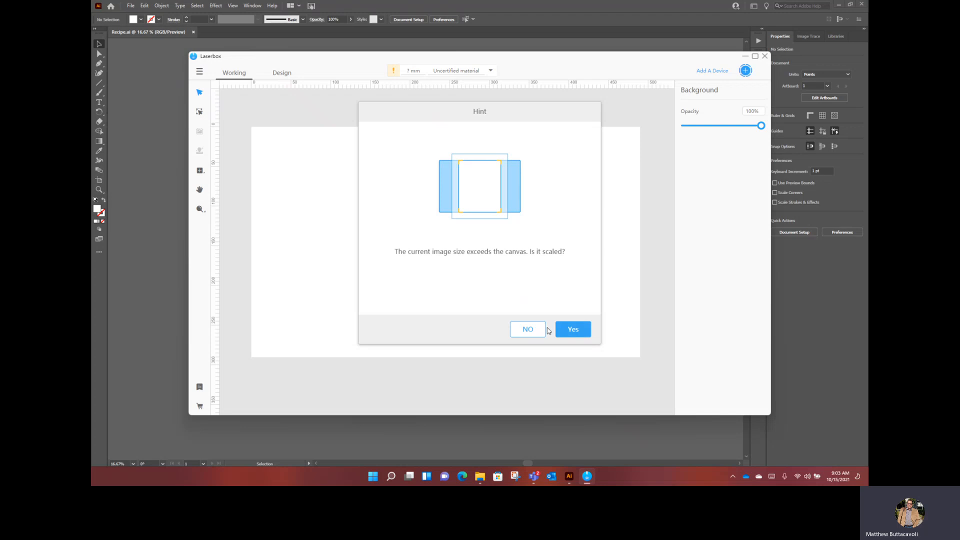
pyautogui.click(567, 332)
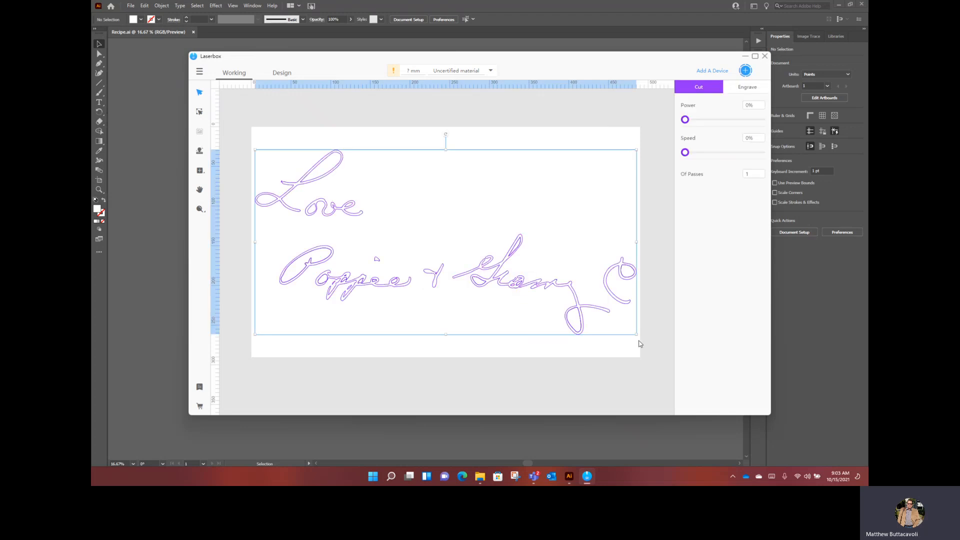
# Shrink the imported handwriting to about 169 by 114 mm and move it near the middle of the canvas
pyautogui.moveTo(635, 332); pyautogui.dragTo(389, 240)
pyautogui.moveTo(256, 230); pyautogui.dragTo(355, 273)
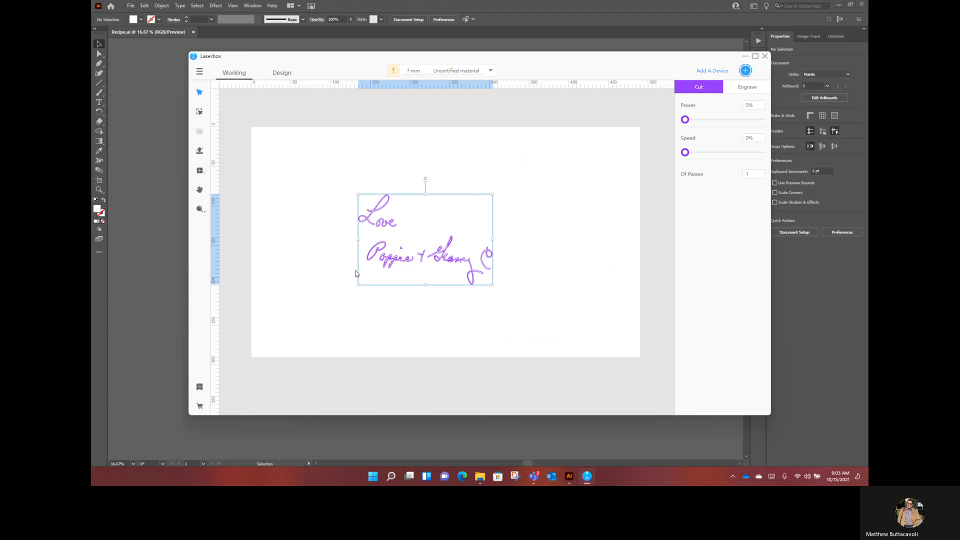
pyautogui.click(355, 274)
# Set all of the handwriting to engrave and enable its fills in the design settings
pyautogui.moveTo(311, 182); pyautogui.dragTo(564, 299)
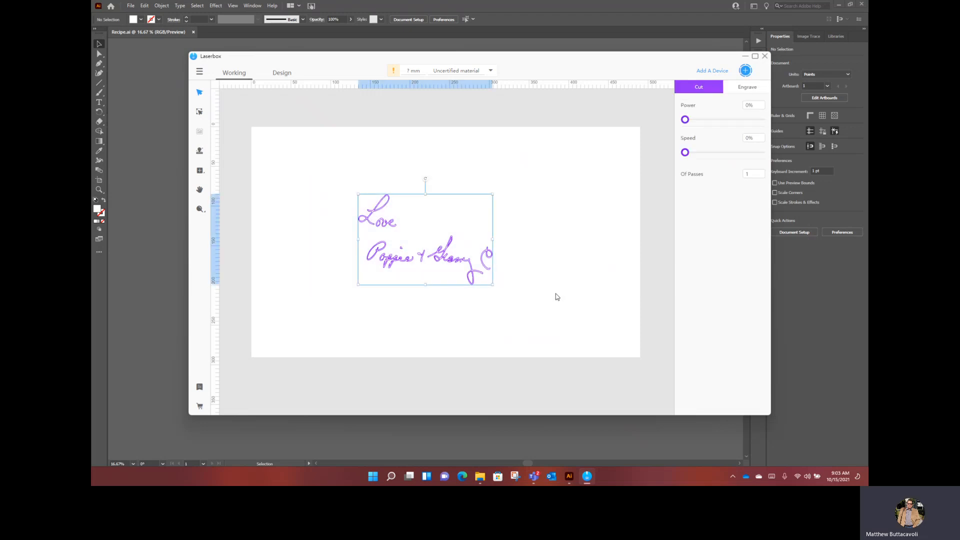
pyautogui.click(734, 90)
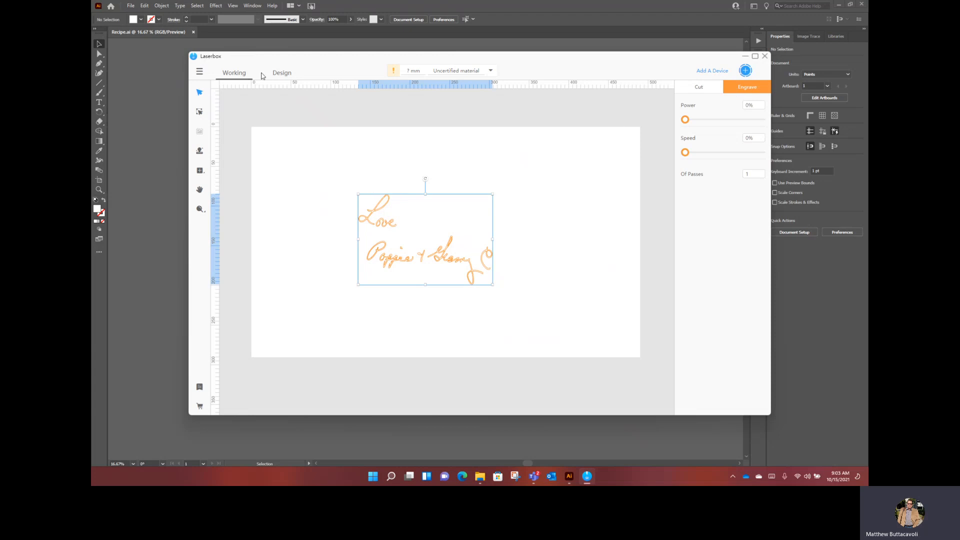
pyautogui.click(283, 73)
pyautogui.click(761, 186)
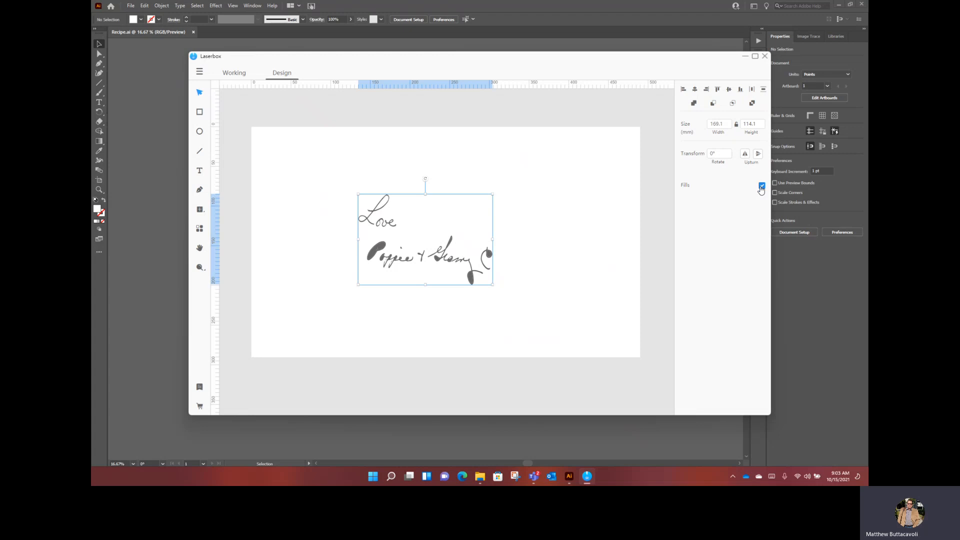
# Enlarge the whole handwriting to about 334 by 230 mm and move it fully inside the canvas
pyautogui.click(549, 279)
pyautogui.moveTo(310, 179)
pyautogui.mouseDown()
pyautogui.moveTo(435, 280)
pyautogui.moveTo(508, 298)
pyautogui.moveTo(623, 376)
pyautogui.mouseUp()
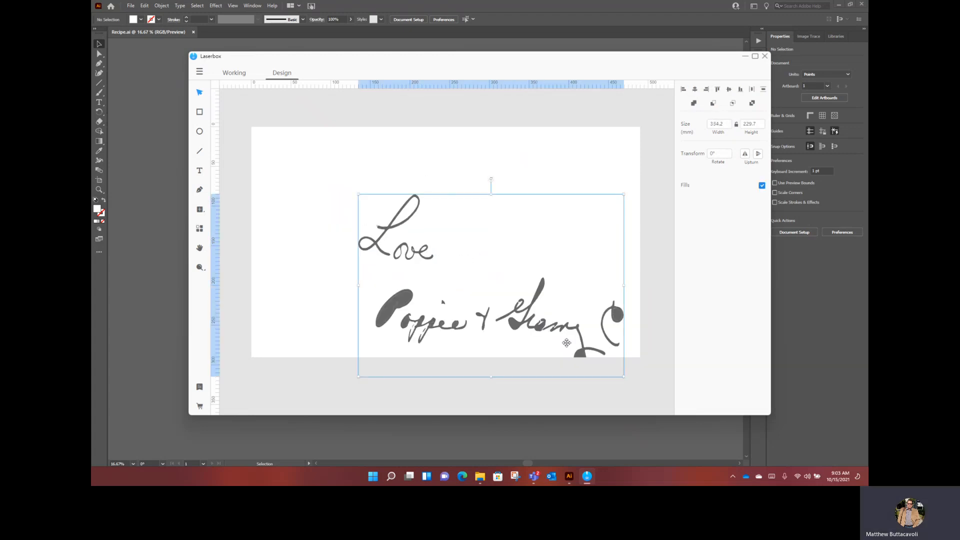
pyautogui.moveTo(532, 323); pyautogui.dragTo(514, 273)
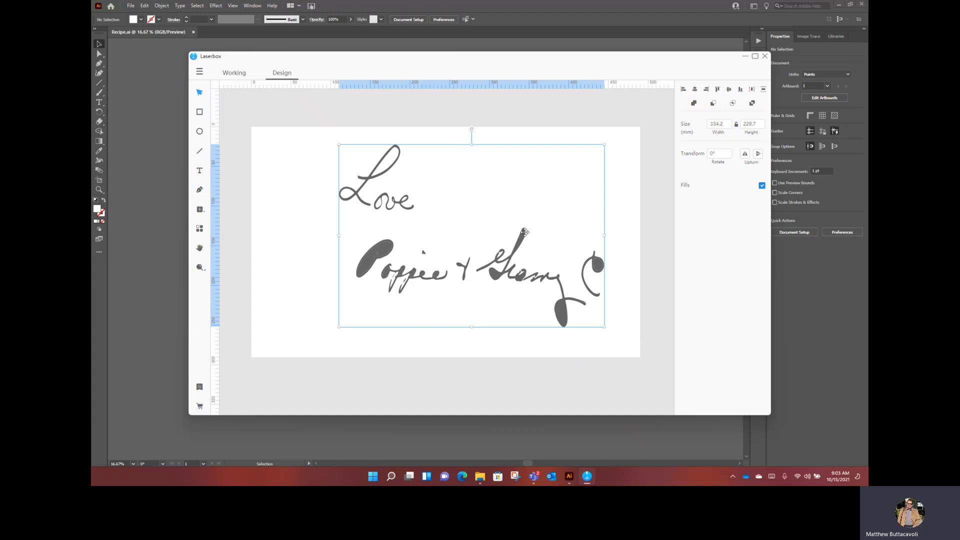
pyautogui.click(644, 231)
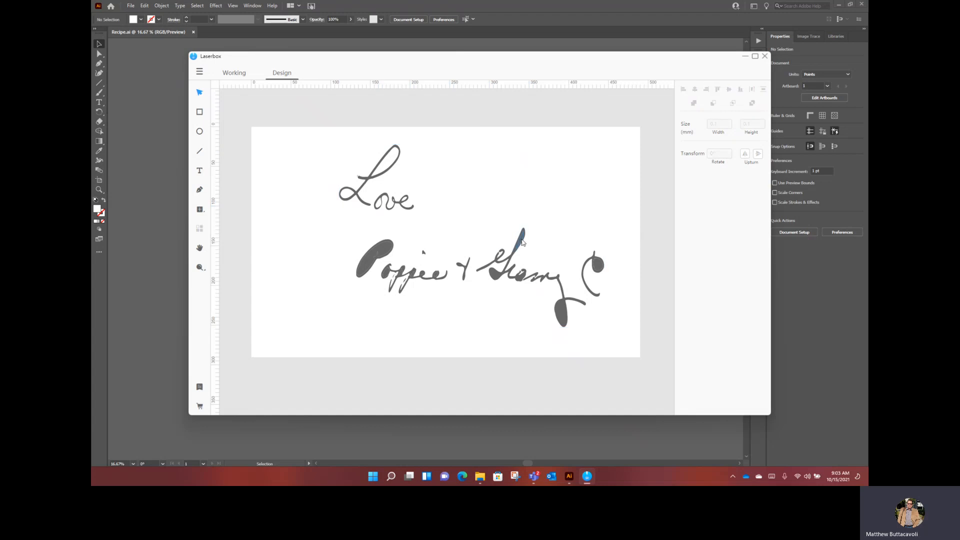
# Delete the filled shapes inside the loops of the last word's G and a, and inside the capital P of the second line
pyautogui.click(522, 241)
pyautogui.click(526, 242)
pyautogui.click(493, 274)
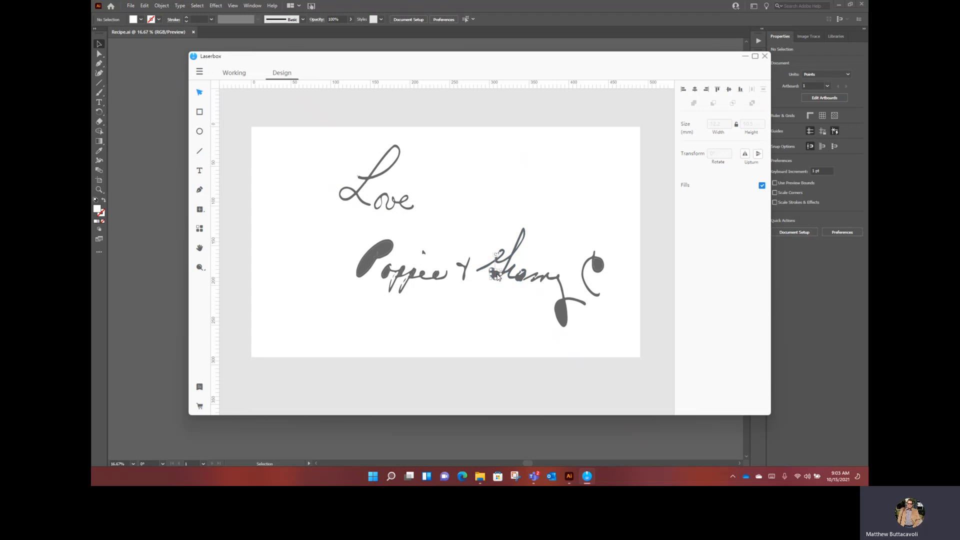
pyautogui.click(497, 276)
pyautogui.click(518, 278)
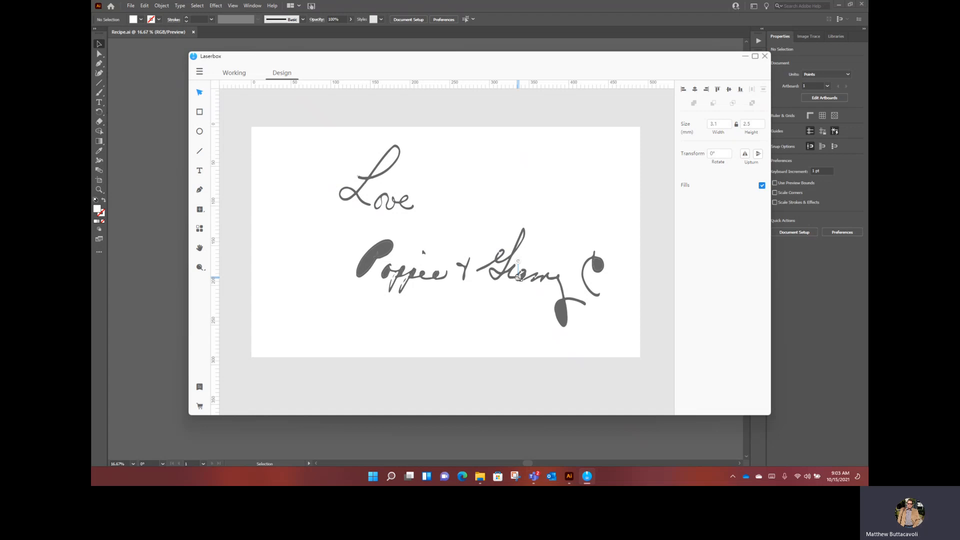
pyautogui.press('Delete')
pyautogui.click(523, 276)
pyautogui.press('Delete')
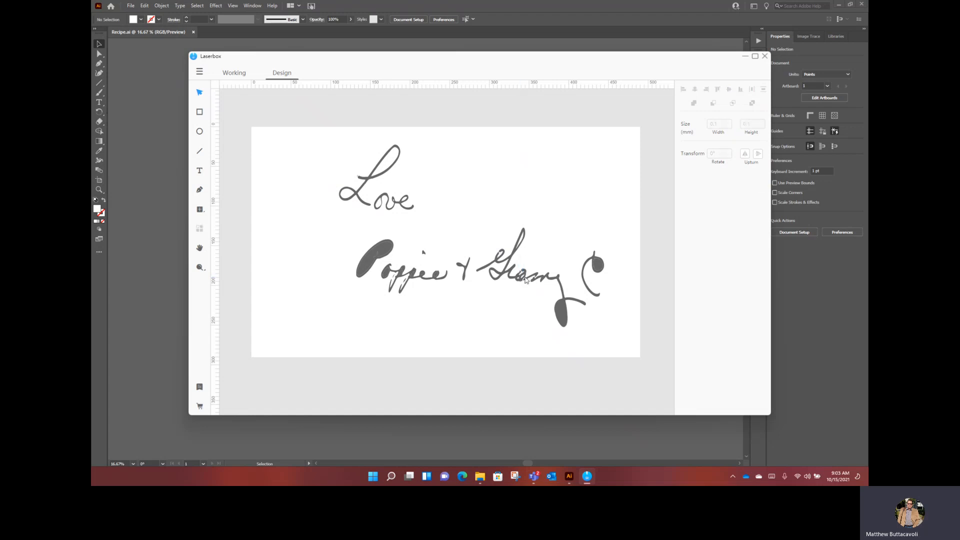
pyautogui.click(364, 262)
pyautogui.press('Delete')
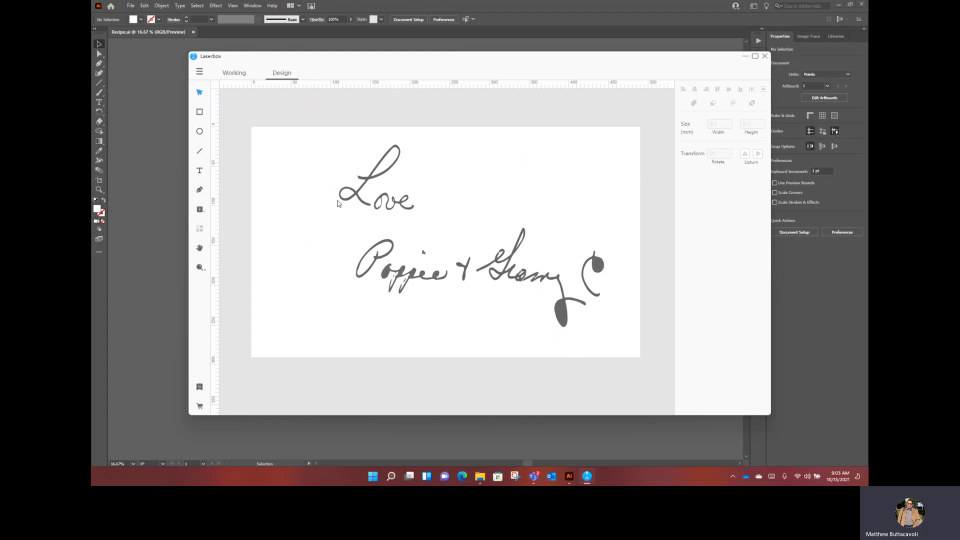
# Scale the whole handwriting down to about 160 by 126 mm and move it to the middle of the canvas
pyautogui.moveTo(322, 138); pyautogui.dragTo(644, 358)
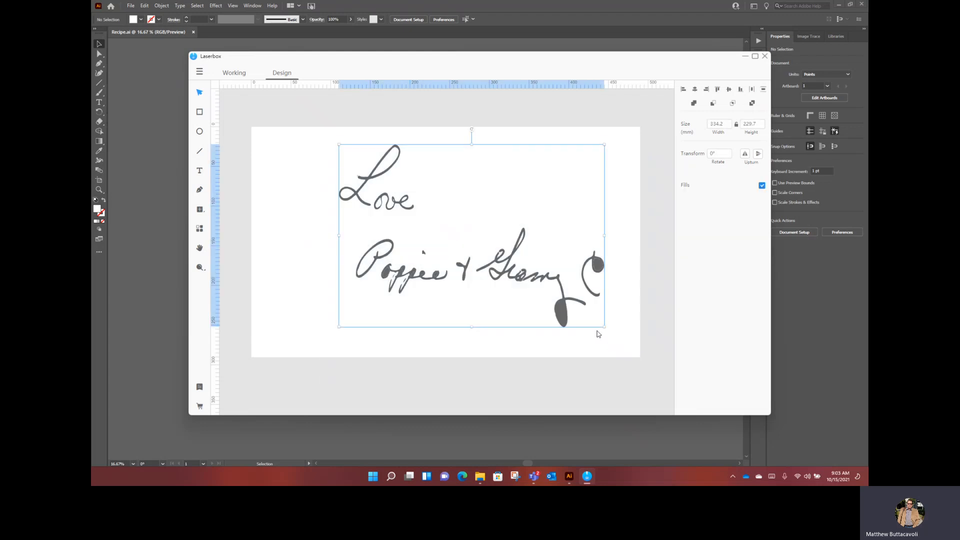
pyautogui.moveTo(607, 325); pyautogui.dragTo(560, 293)
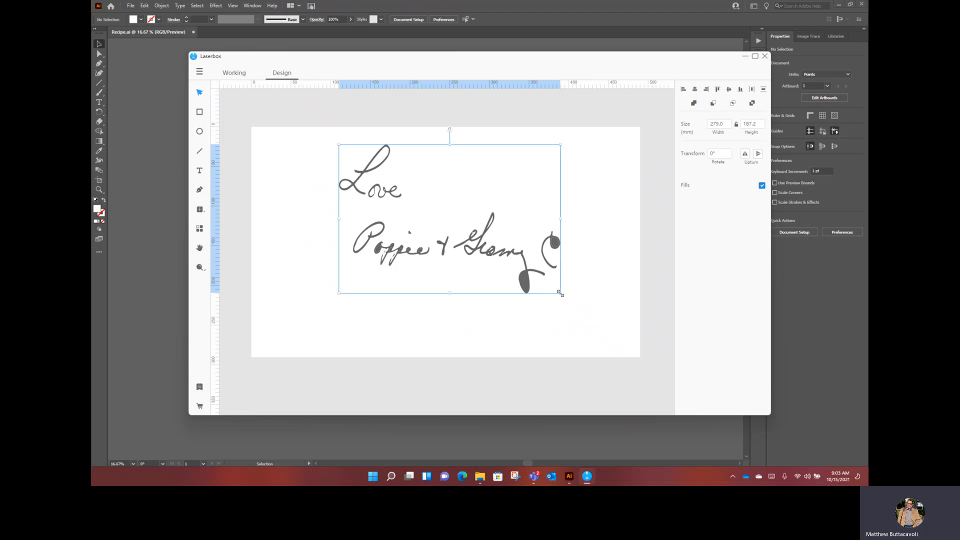
pyautogui.moveTo(560, 293); pyautogui.dragTo(466, 245)
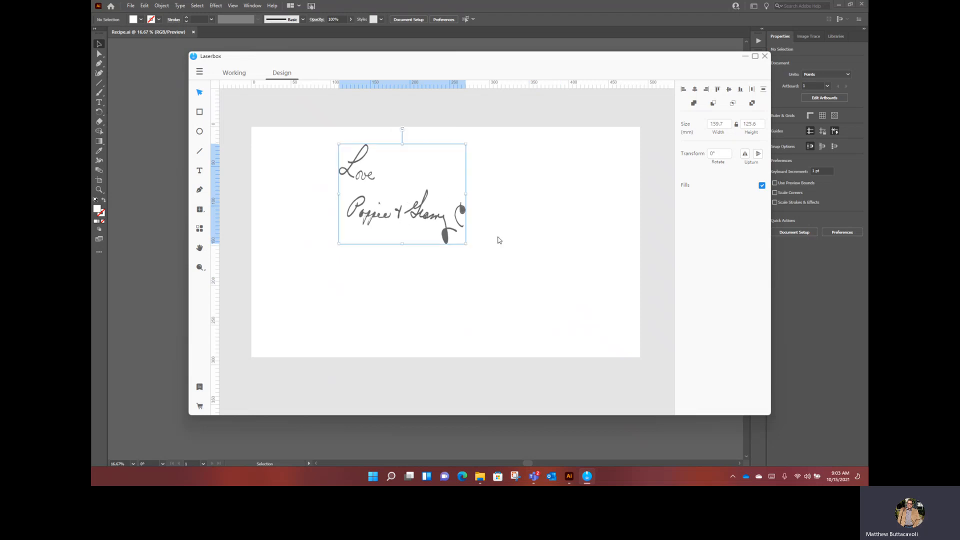
pyautogui.click(497, 240)
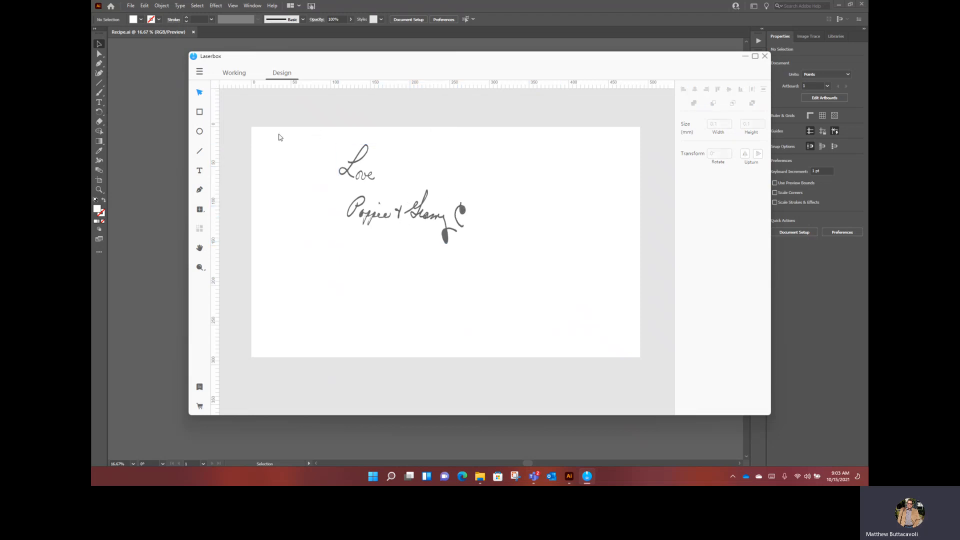
pyautogui.moveTo(298, 126); pyautogui.dragTo(521, 261)
pyautogui.moveTo(351, 237); pyautogui.dragTo(402, 286)
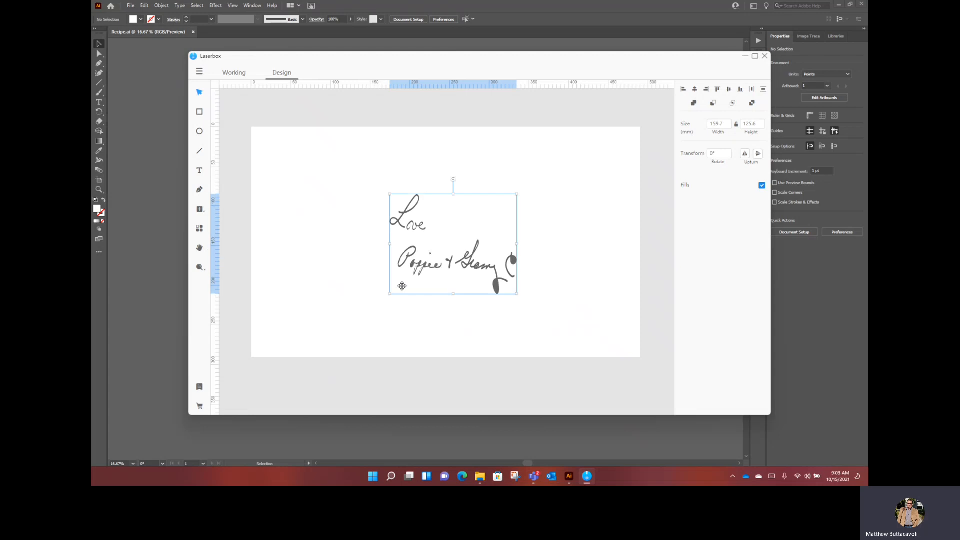
# Scale Love to about 36 by 28 mm and the second line's first word to about 36 by 26 mm, placing the word closely beneath Love
pyautogui.click(338, 246)
pyautogui.moveTo(352, 184); pyautogui.dragTo(434, 202)
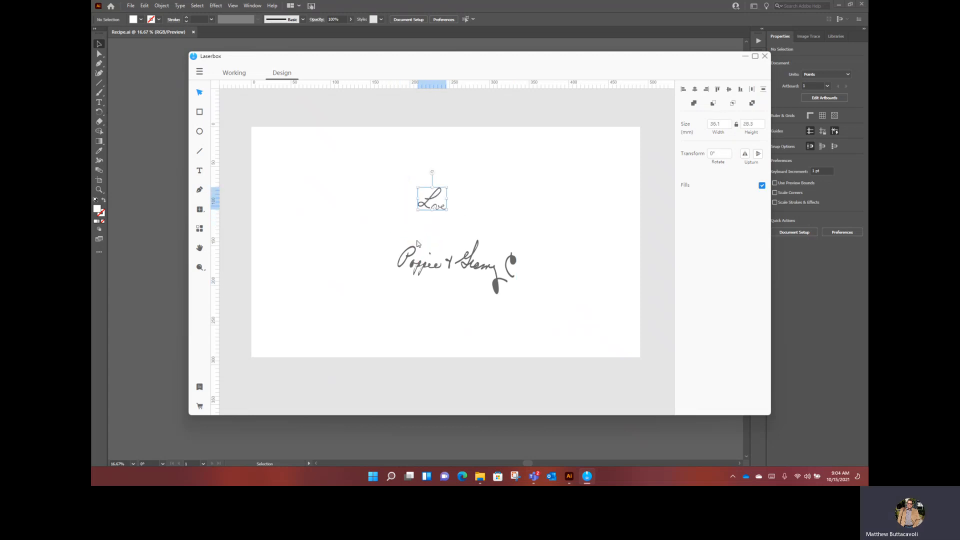
pyautogui.moveTo(388, 234); pyautogui.dragTo(450, 291)
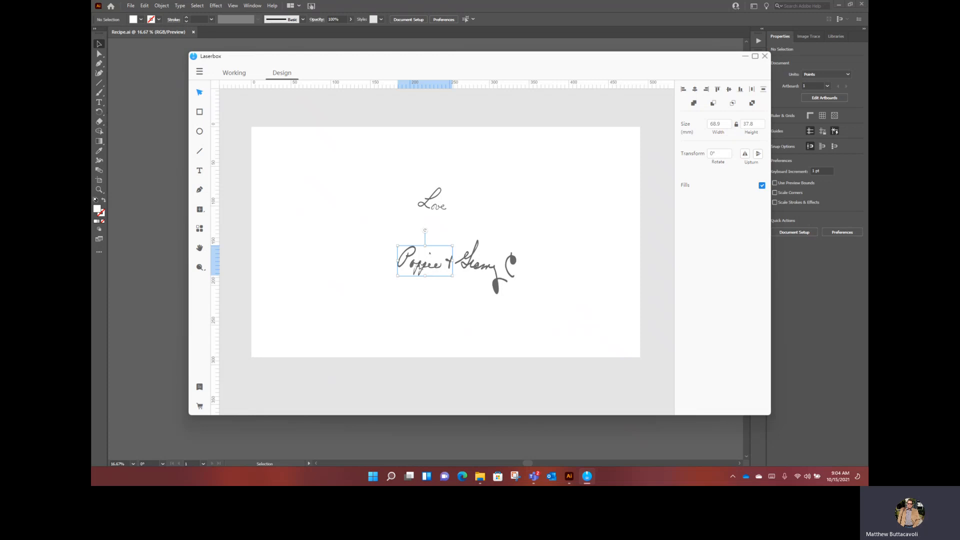
pyautogui.click(375, 248)
pyautogui.moveTo(372, 241)
pyautogui.mouseDown()
pyautogui.moveTo(443, 285)
pyautogui.moveTo(387, 240)
pyautogui.moveTo(400, 244)
pyautogui.moveTo(418, 224)
pyautogui.moveTo(373, 227)
pyautogui.mouseUp()
pyautogui.click(467, 228)
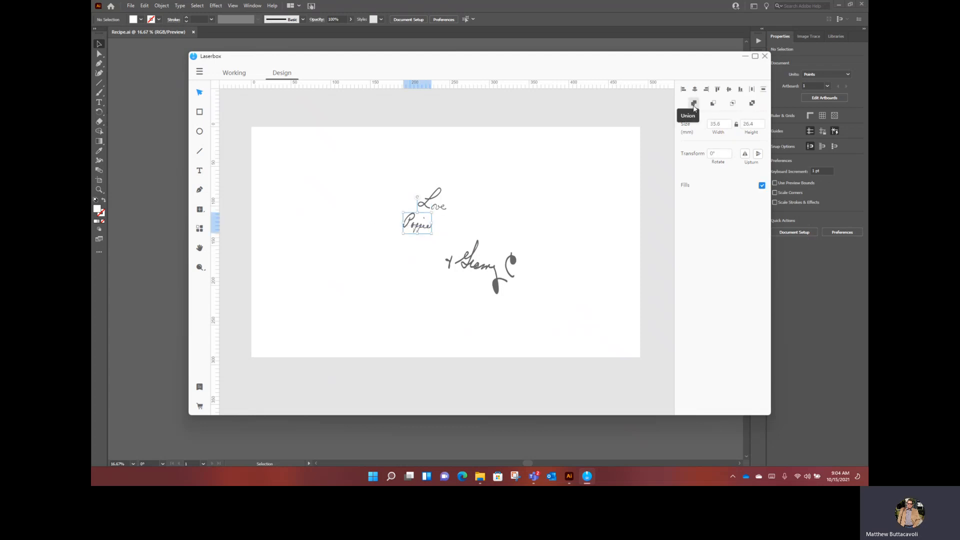
# Merge all the letters of Love into one shape with Union
pyautogui.click(484, 212)
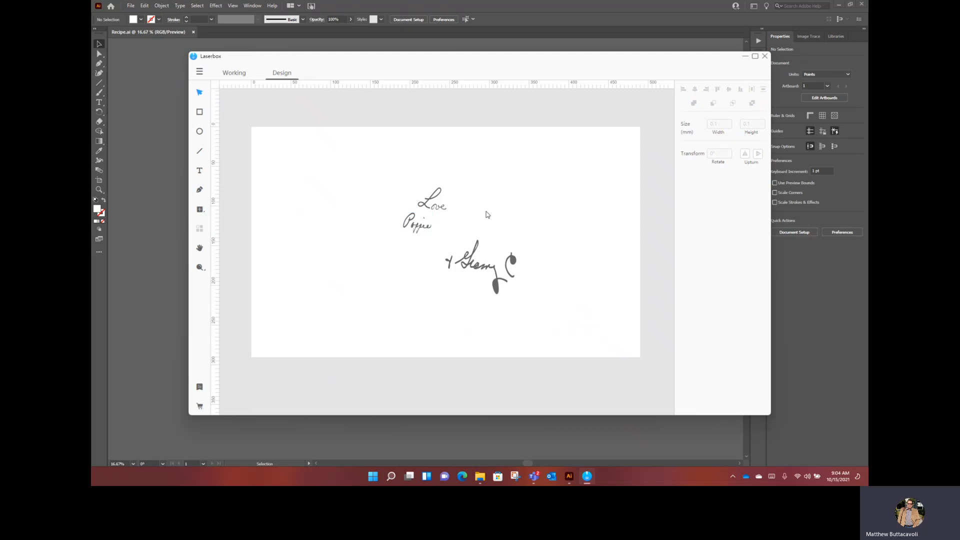
pyautogui.moveTo(484, 212); pyautogui.dragTo(392, 200)
pyautogui.click(483, 200)
pyautogui.moveTo(483, 212); pyautogui.dragTo(406, 199)
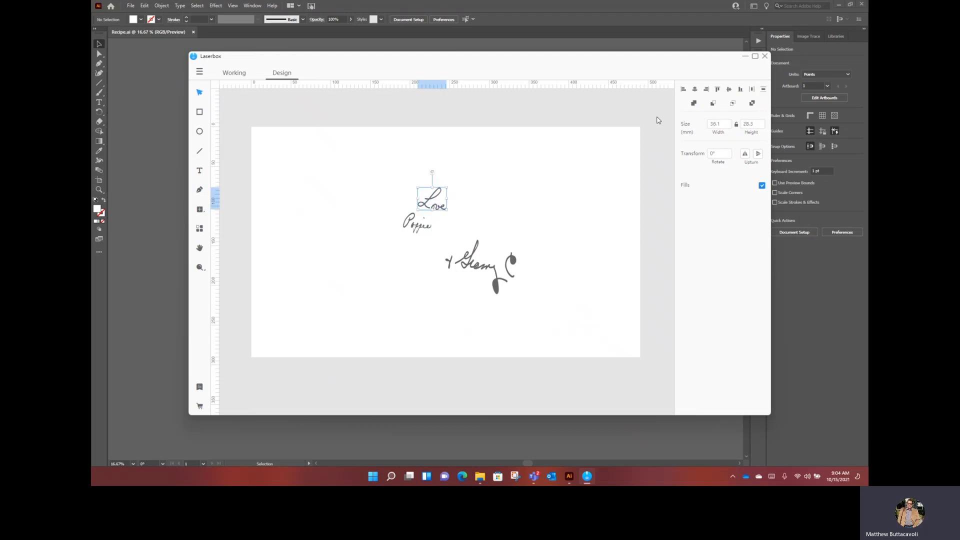
pyautogui.click(696, 105)
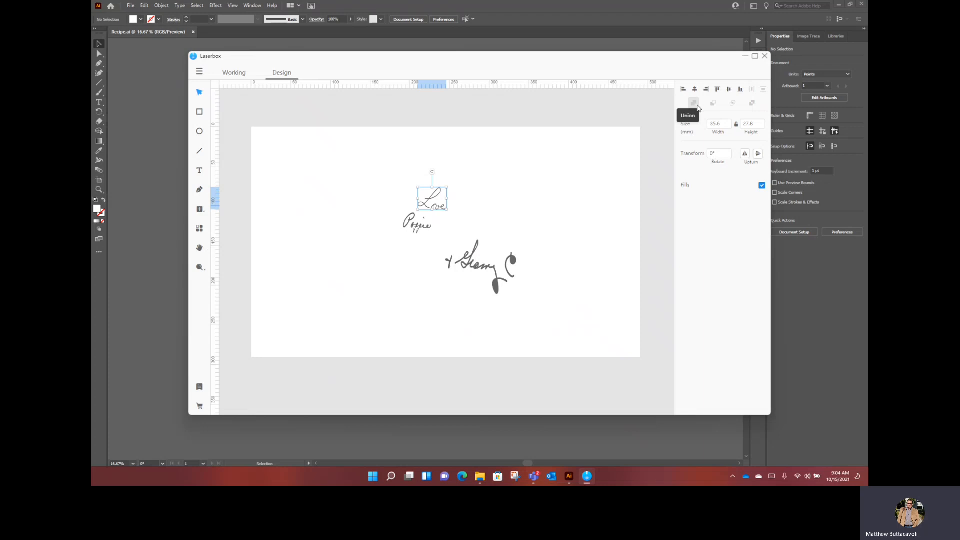
# Merge the letters of the second line's first word into one shape with Union
pyautogui.click(451, 223)
pyautogui.moveTo(450, 227); pyautogui.dragTo(377, 220)
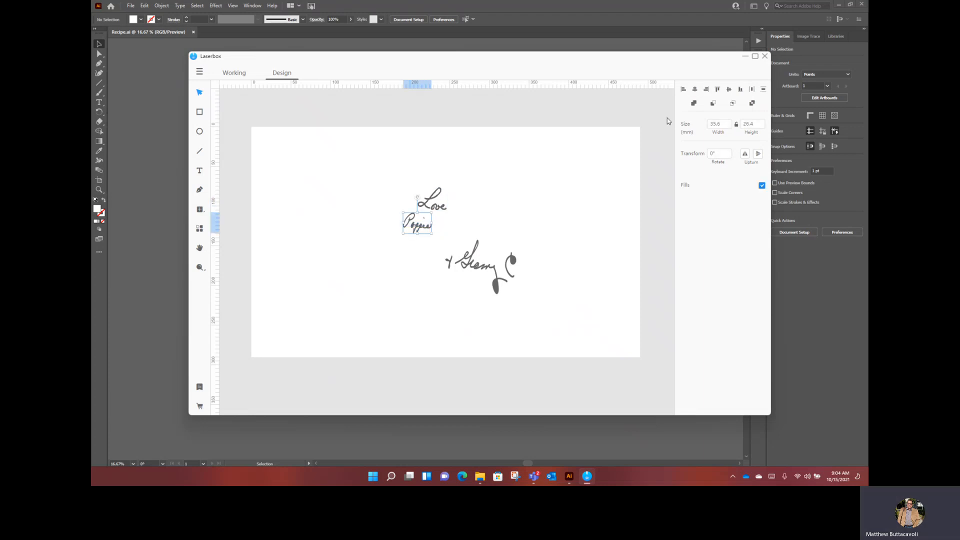
pyautogui.click(693, 103)
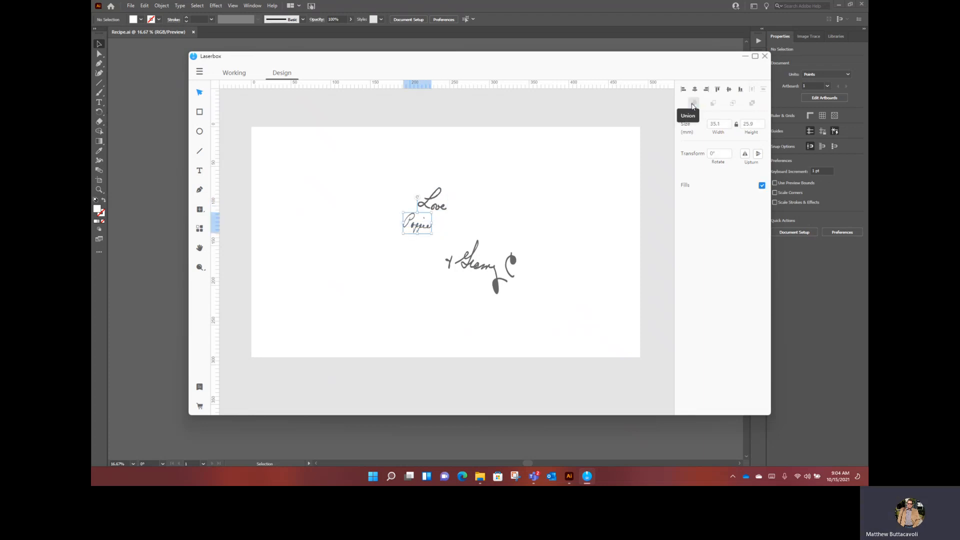
pyautogui.click(441, 232)
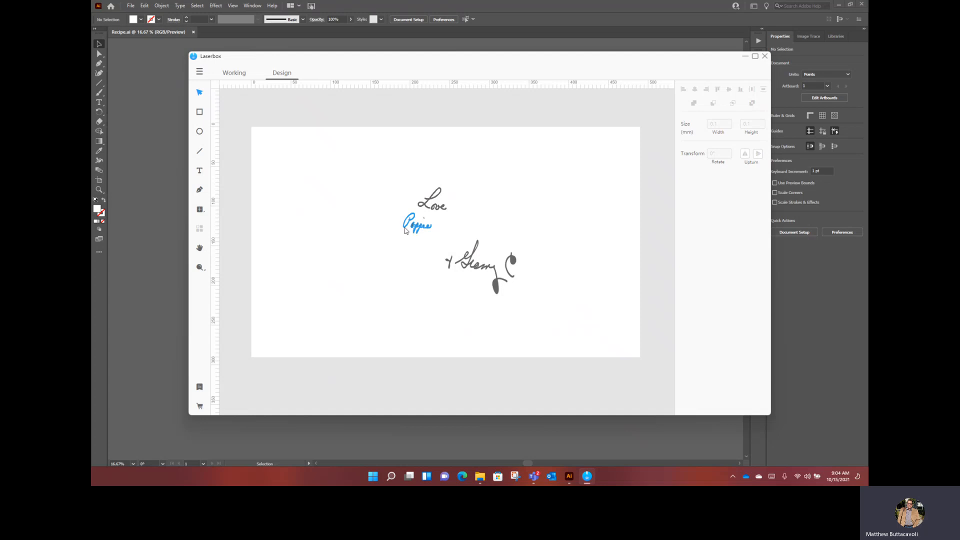
# Scale the ampersand, last word and closing flourish to about 67 by 40 mm and place them beside the second line's first word
pyautogui.click(447, 262)
pyautogui.click(434, 272)
pyautogui.moveTo(423, 254)
pyautogui.mouseDown()
pyautogui.moveTo(578, 293)
pyautogui.moveTo(572, 313)
pyautogui.mouseUp()
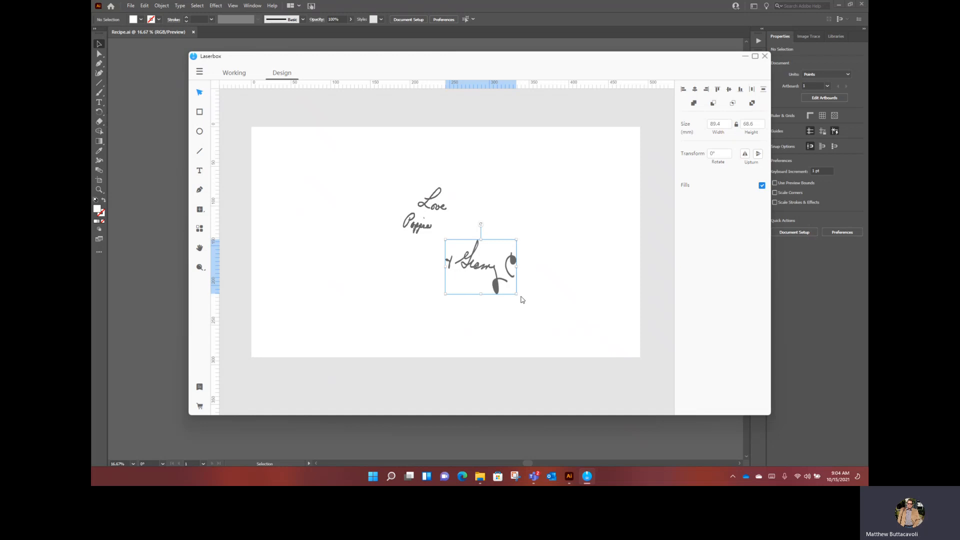
pyautogui.moveTo(516, 295)
pyautogui.mouseDown()
pyautogui.moveTo(506, 268)
pyautogui.moveTo(490, 265)
pyautogui.moveTo(474, 240)
pyautogui.mouseUp()
pyautogui.click(541, 247)
pyautogui.moveTo(549, 239); pyautogui.dragTo(437, 220)
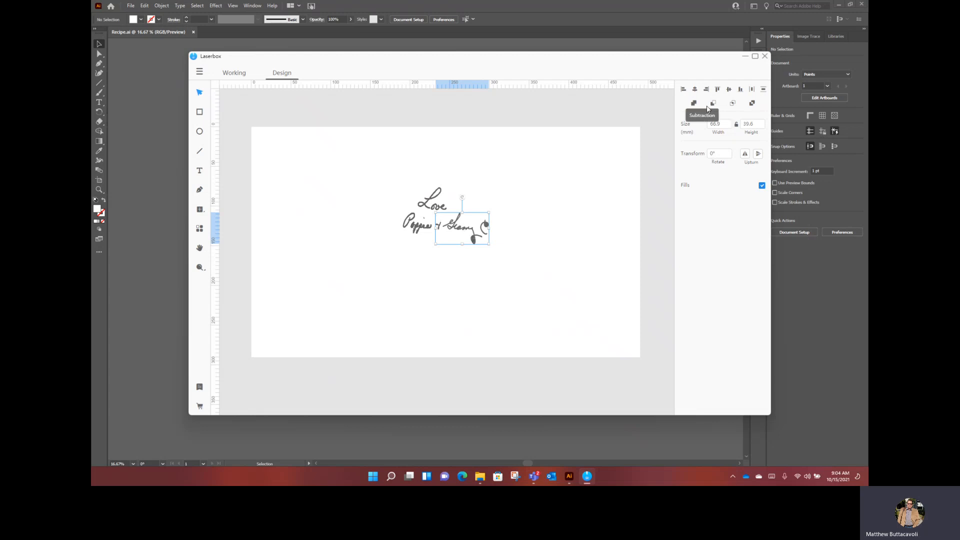
# Combine the entire two-line handwriting with Union
pyautogui.moveTo(367, 181); pyautogui.dragTo(490, 260)
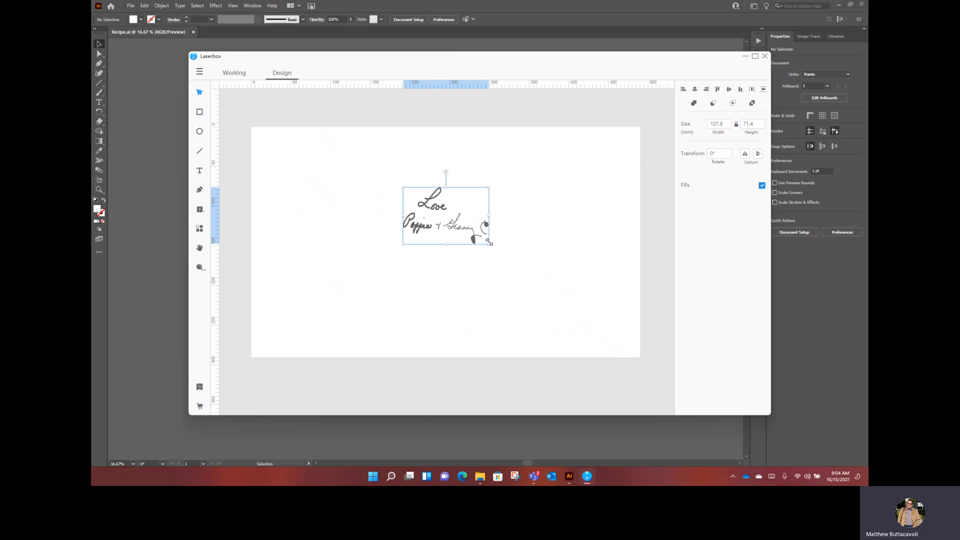
pyautogui.click(542, 257)
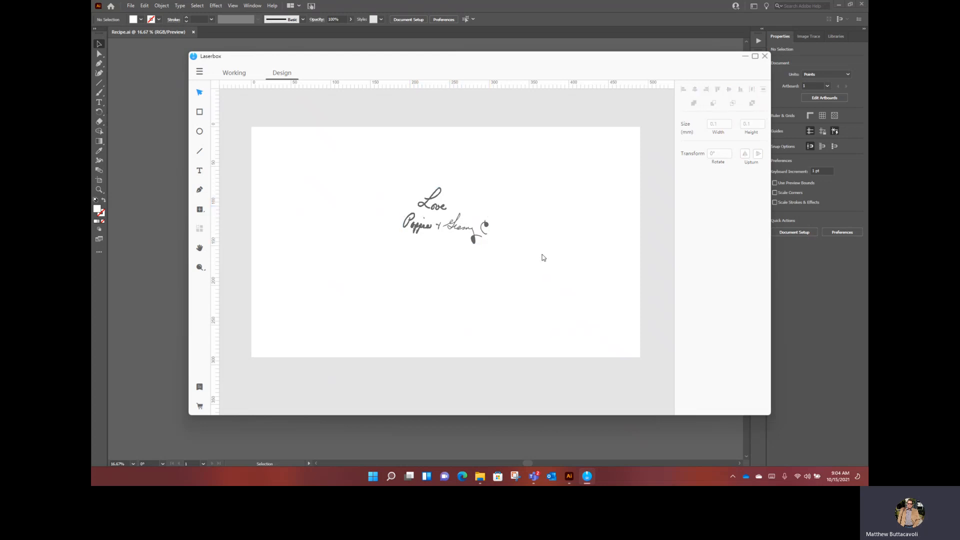
pyautogui.click(472, 230)
pyautogui.click(539, 257)
pyautogui.moveTo(363, 182); pyautogui.dragTo(506, 245)
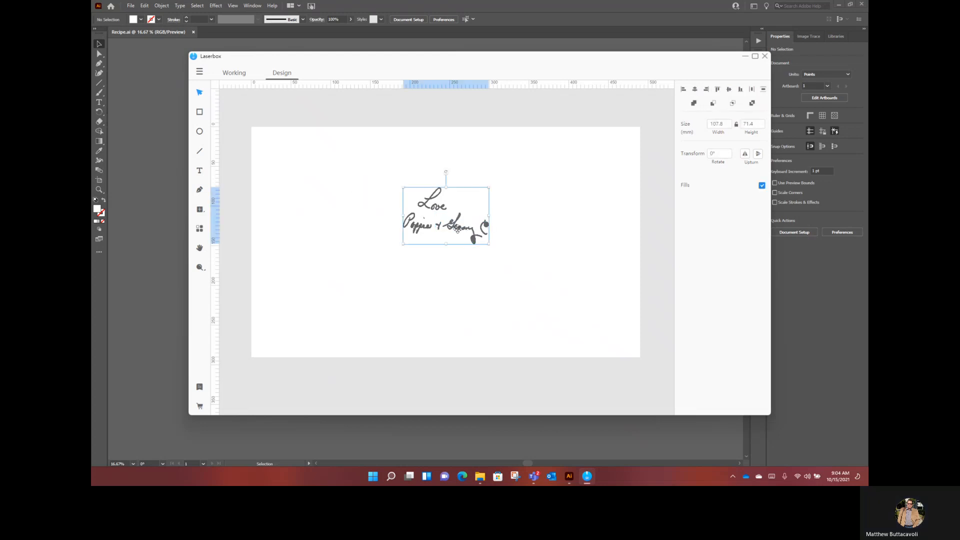
pyautogui.click(695, 105)
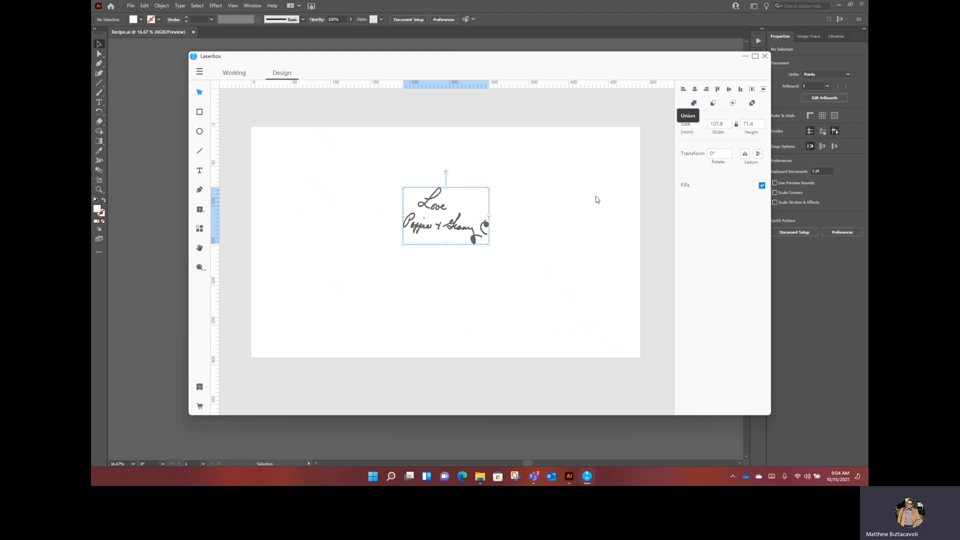
# Separate the overlapping copies by moving Love, the second line's first word and the ampersand with the last word to clear areas of the canvas
pyautogui.click(434, 199)
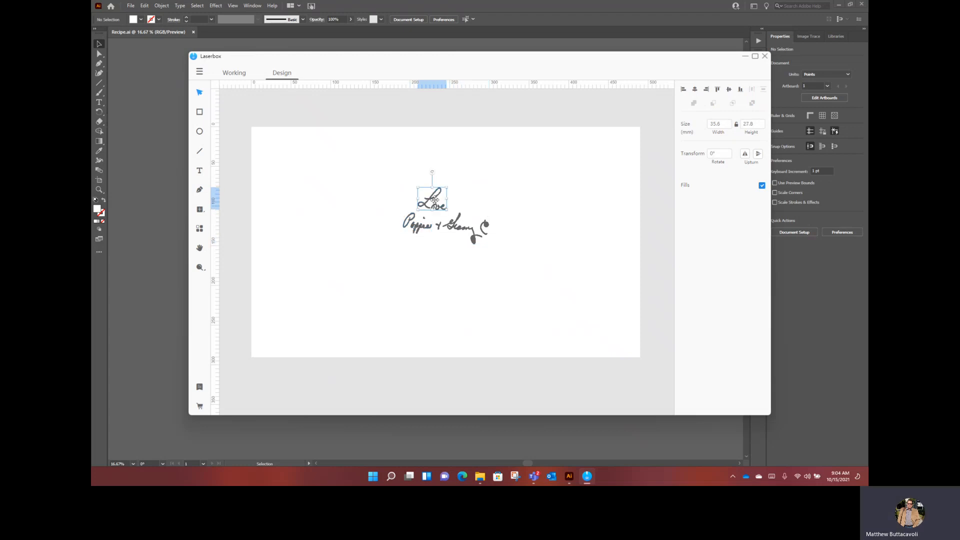
pyautogui.moveTo(434, 198)
pyautogui.mouseDown()
pyautogui.moveTo(362, 188)
pyautogui.moveTo(539, 273)
pyautogui.mouseUp()
pyautogui.moveTo(484, 257); pyautogui.dragTo(533, 315)
pyautogui.click(348, 251)
pyautogui.moveTo(460, 280); pyautogui.dragTo(361, 292)
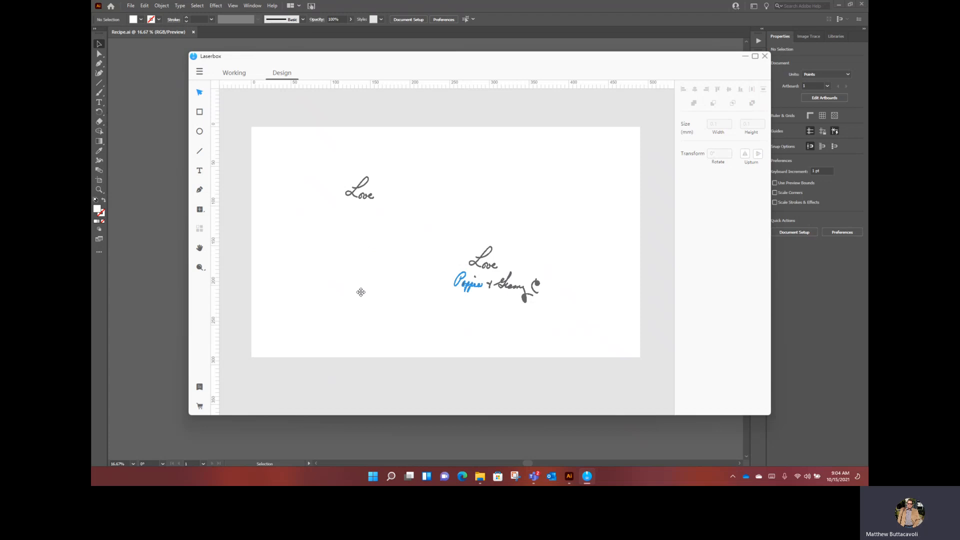
pyautogui.moveTo(510, 285)
pyautogui.mouseDown()
pyautogui.moveTo(564, 195)
pyautogui.moveTo(575, 191)
pyautogui.mouseUp()
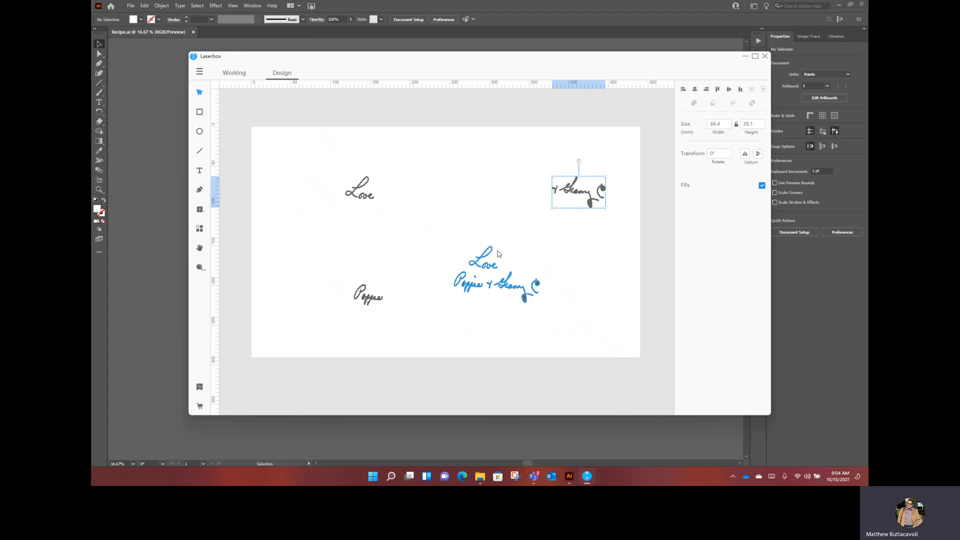
# Separate the two stacked copies of the whole message, and move the single Love towards the canvas's left side
pyautogui.moveTo(485, 255)
pyautogui.mouseDown()
pyautogui.moveTo(417, 218)
pyautogui.moveTo(462, 159)
pyautogui.mouseUp()
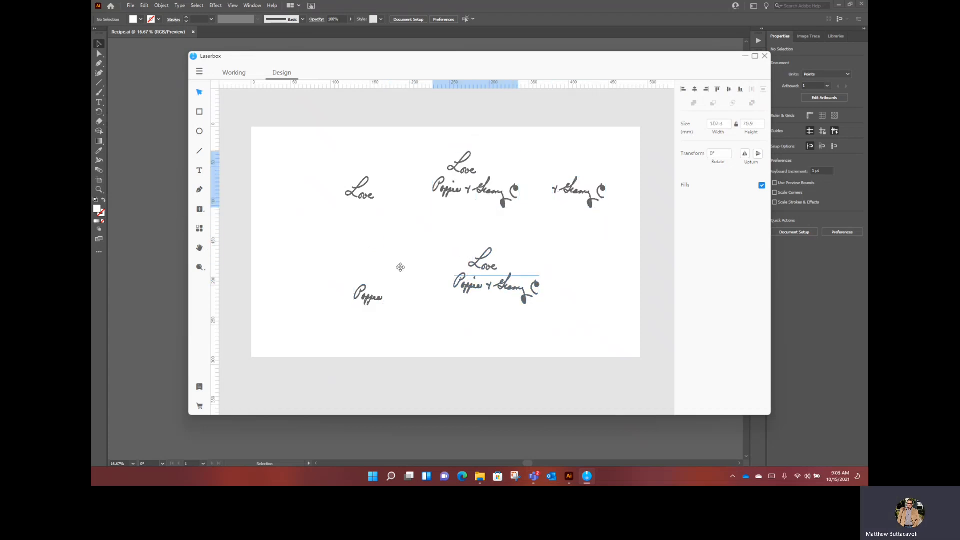
pyautogui.moveTo(488, 265); pyautogui.dragTo(483, 233)
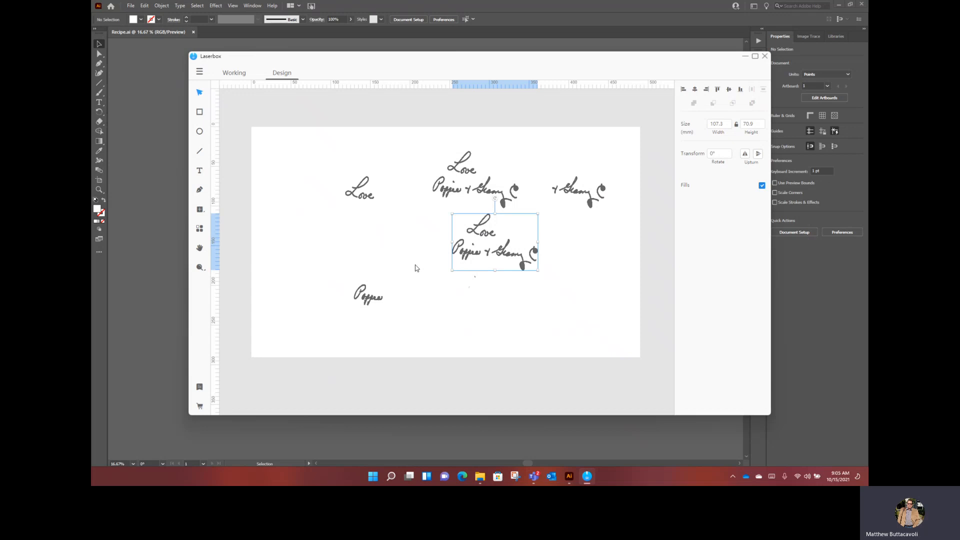
pyautogui.moveTo(367, 200); pyautogui.dragTo(320, 247)
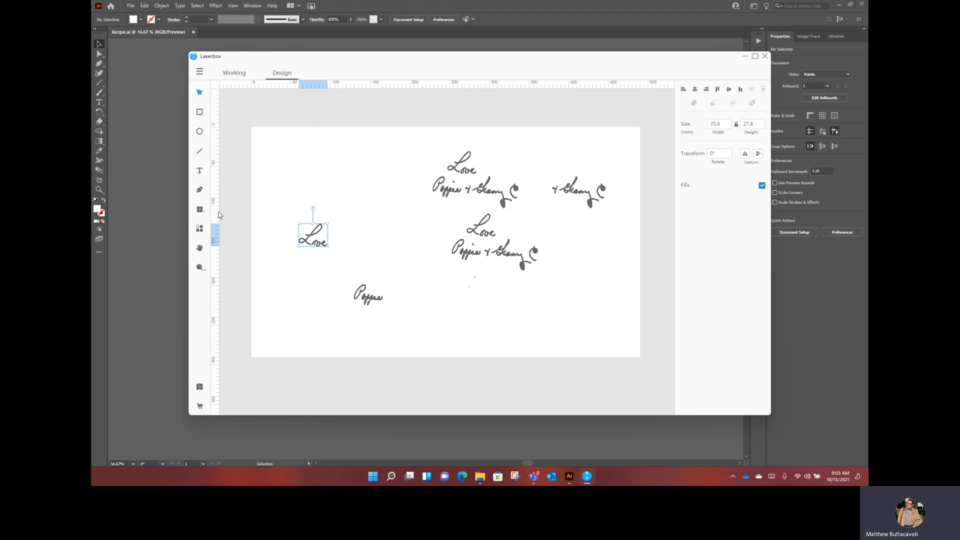
pyautogui.moveTo(257, 135); pyautogui.dragTo(634, 364)
pyautogui.click(618, 360)
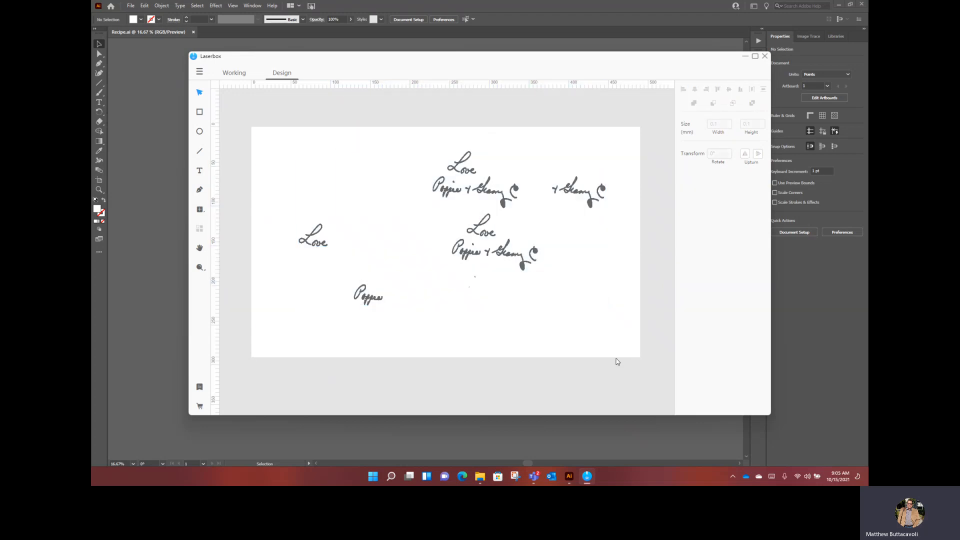